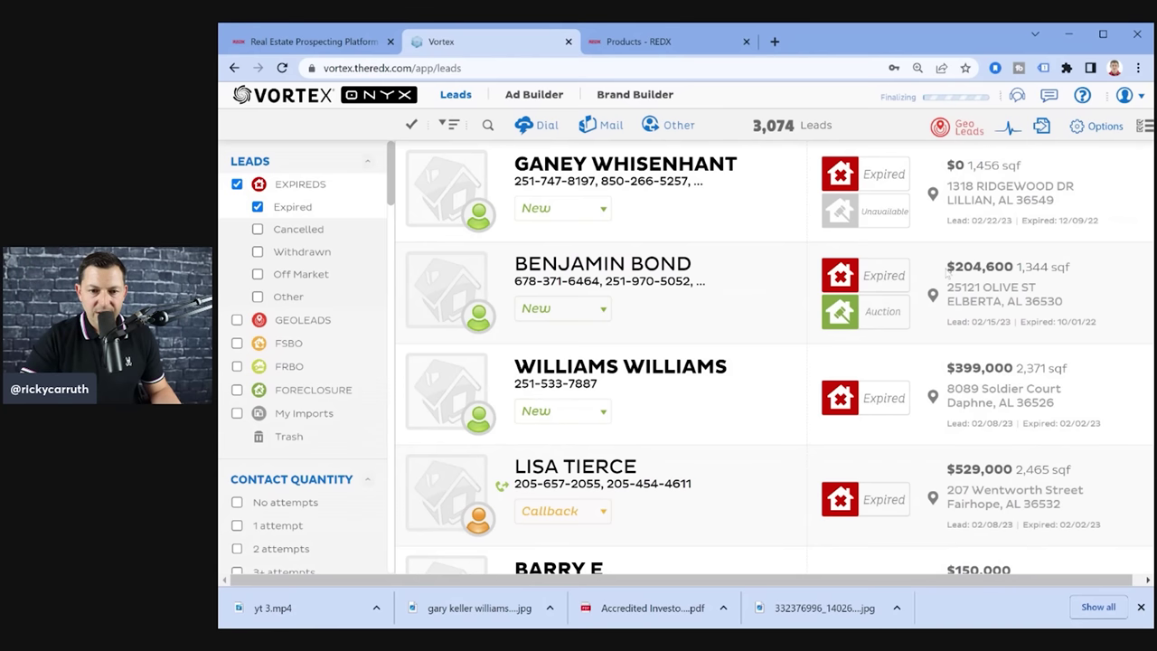
- Look through the list of expired leads and their contact statuses, phone numbers and listing details
{"action": "scroll", "coordinate": [718, 274], "scroll_direction": "down", "scroll_amount": 3}
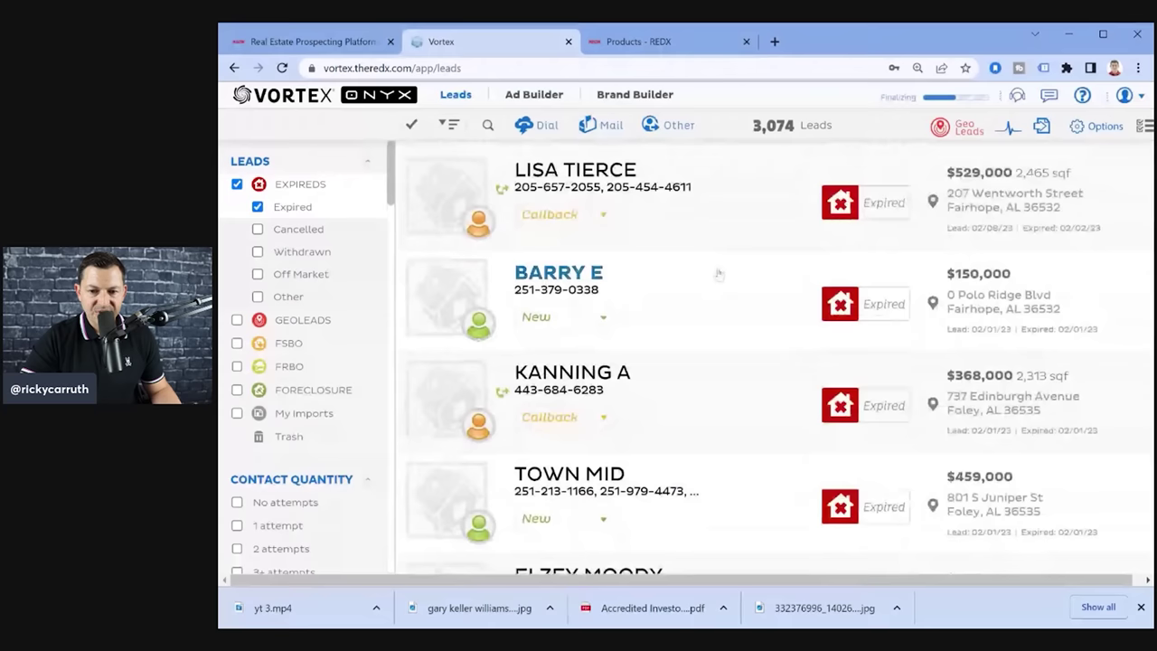
{"action": "scroll", "coordinate": [719, 274], "scroll_direction": "down", "scroll_amount": 5}
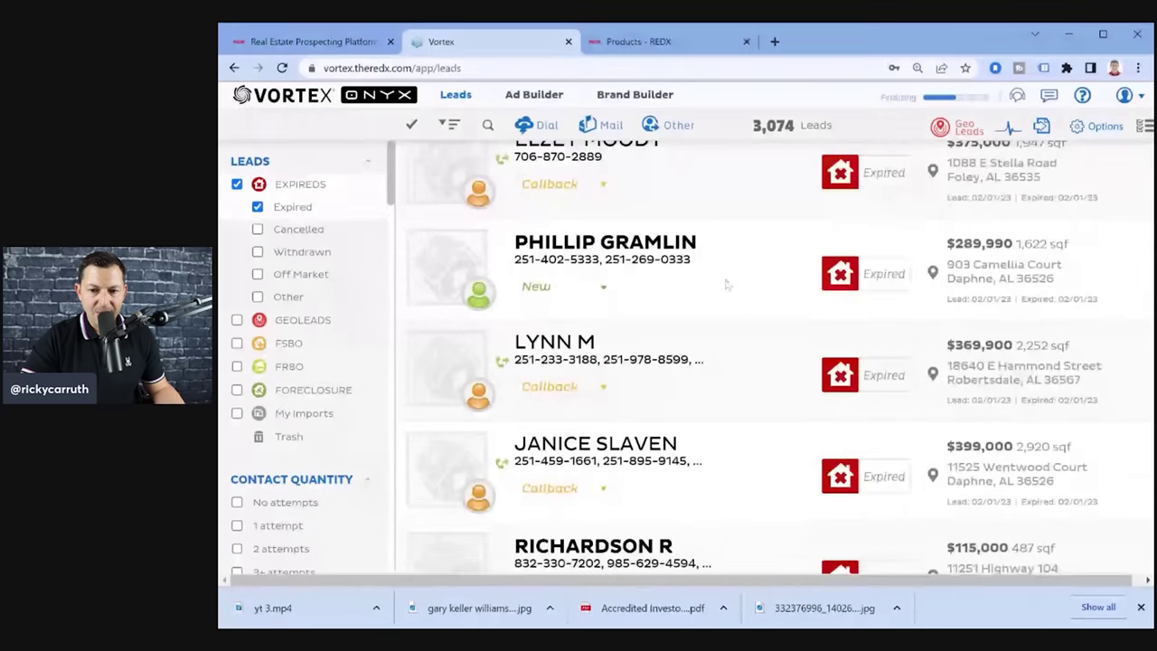
{"action": "scroll", "coordinate": [729, 287], "scroll_direction": "up", "scroll_amount": 2}
{"action": "scroll", "coordinate": [729, 288], "scroll_direction": "down", "scroll_amount": 10}
{"action": "scroll", "coordinate": [735, 283], "scroll_direction": "up", "scroll_amount": 3}
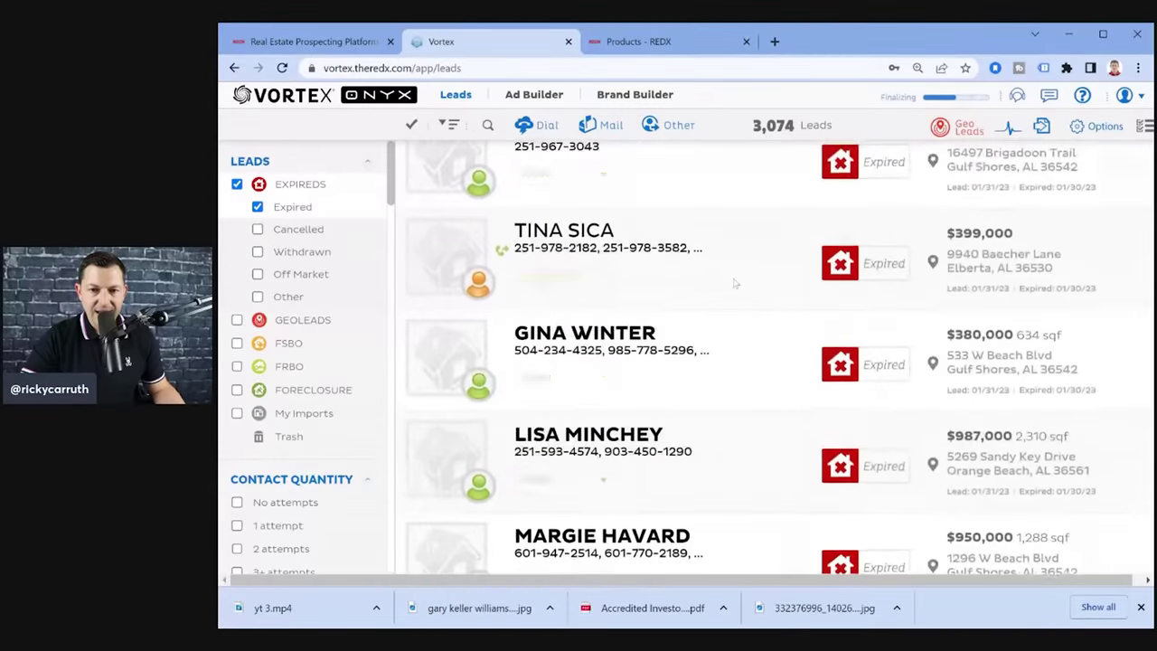
{"action": "scroll", "coordinate": [735, 284], "scroll_direction": "up", "scroll_amount": 7}
{"action": "scroll", "coordinate": [733, 284], "scroll_direction": "up", "scroll_amount": 4}
{"action": "scroll", "coordinate": [733, 284], "scroll_direction": "down", "scroll_amount": 10}
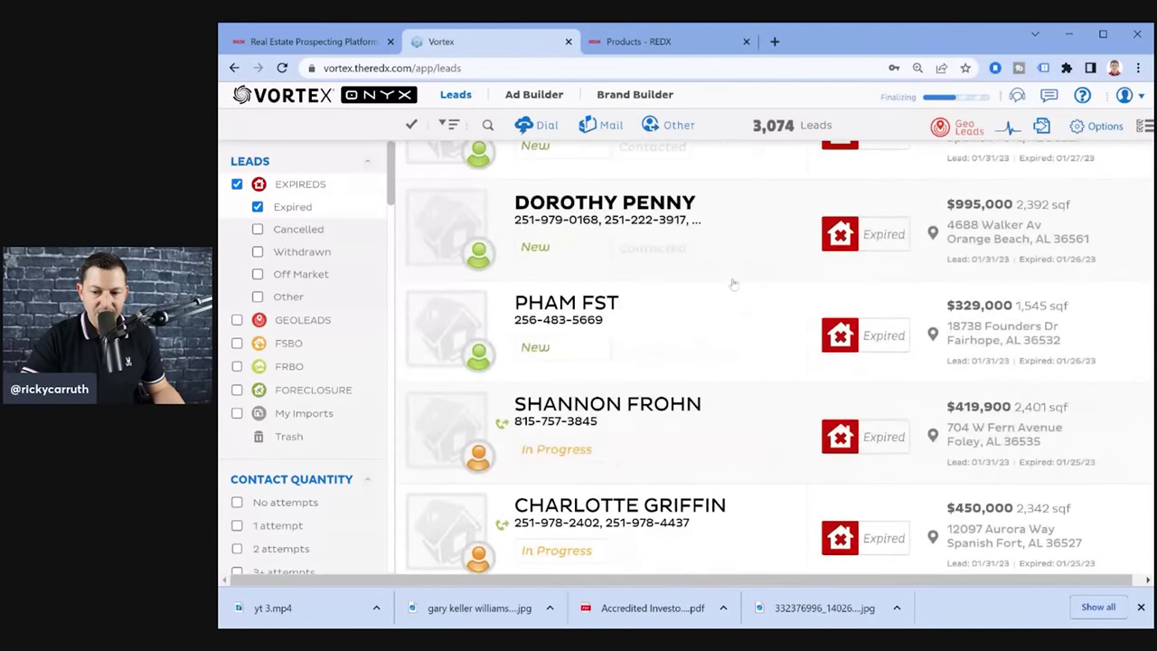
{"action": "scroll", "coordinate": [733, 284], "scroll_direction": "up", "scroll_amount": 3}
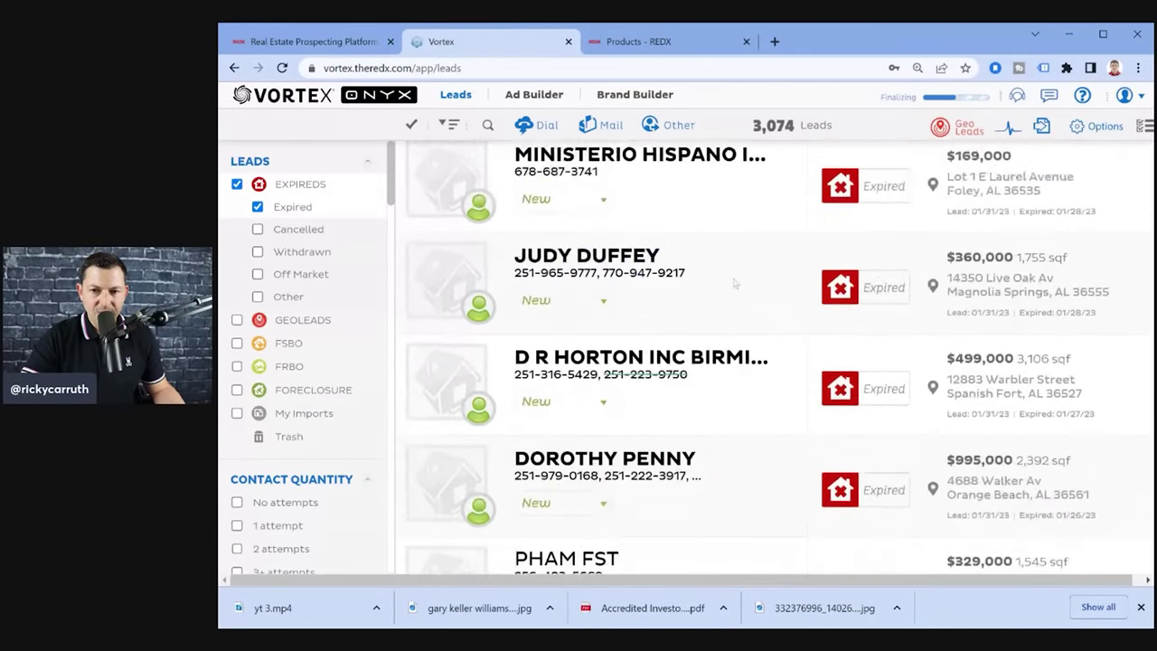
{"action": "scroll", "coordinate": [735, 284], "scroll_direction": "up", "scroll_amount": 6}
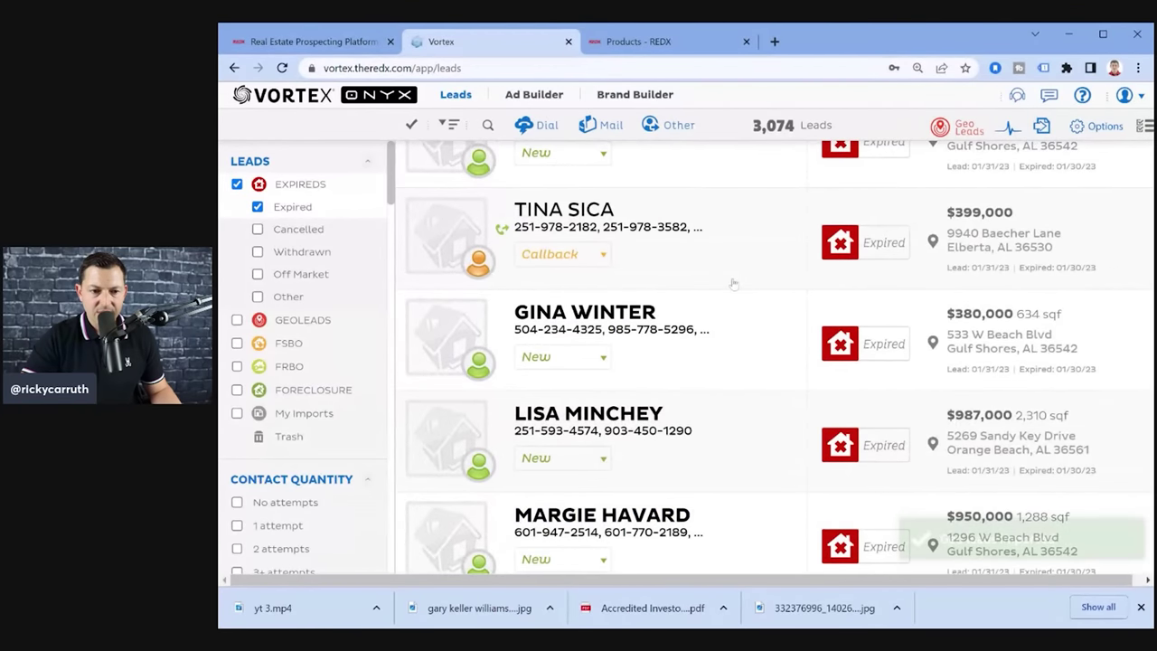
- Browse the saved Geo Leads folders and the newly imported geo leads
{"action": "scroll", "coordinate": [295, 364], "scroll_direction": "down", "scroll_amount": 10}
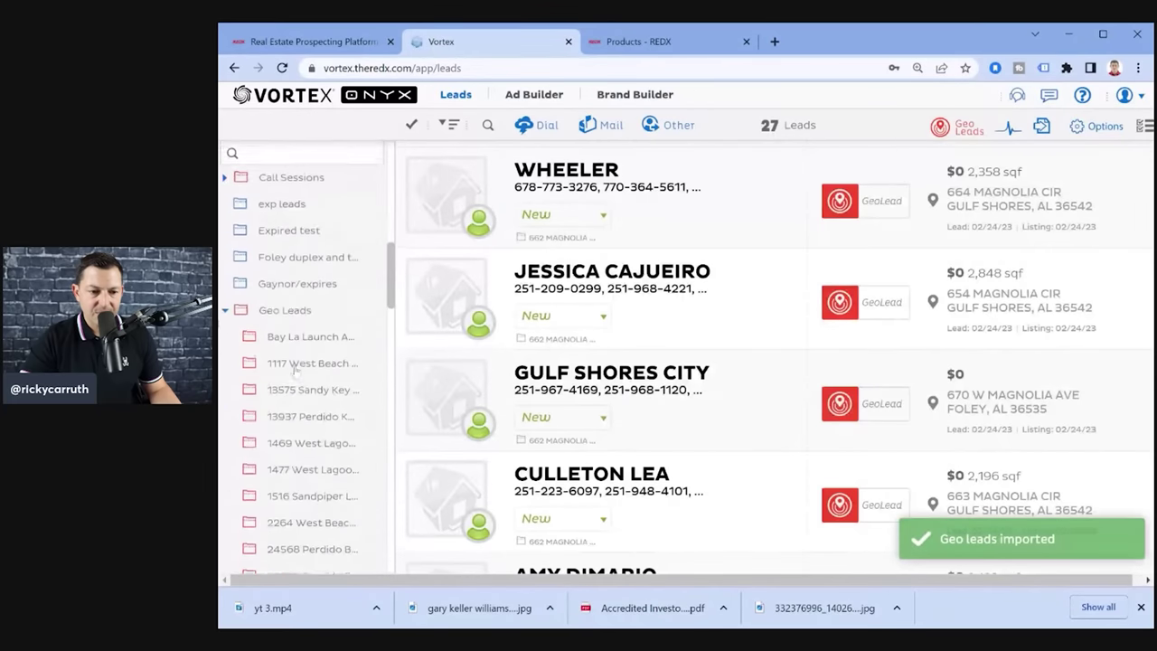
{"action": "scroll", "coordinate": [295, 375], "scroll_direction": "down", "scroll_amount": 10}
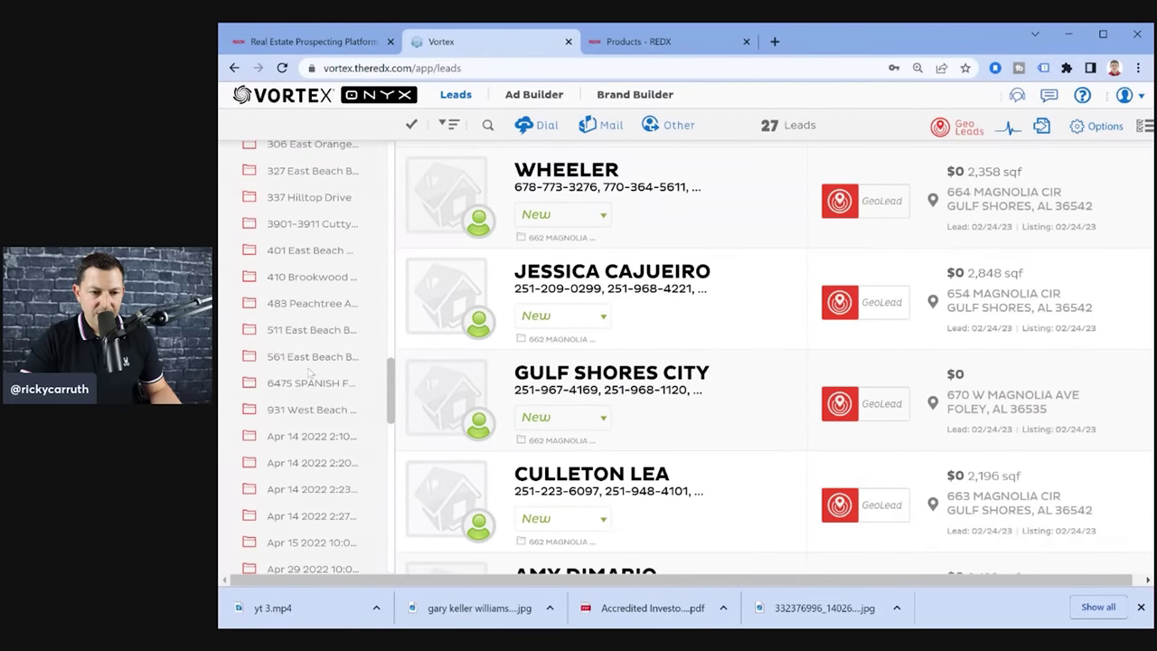
{"action": "scroll", "coordinate": [299, 387], "scroll_direction": "down", "scroll_amount": 3}
{"action": "scroll", "coordinate": [293, 392], "scroll_direction": "down", "scroll_amount": 10}
{"action": "scroll", "coordinate": [292, 391], "scroll_direction": "down", "scroll_amount": 3}
{"action": "scroll", "coordinate": [394, 542], "scroll_direction": "down", "scroll_amount": 5}
{"action": "left_click_drag", "start_coordinate": [393, 543], "coordinate": [396, 384]}
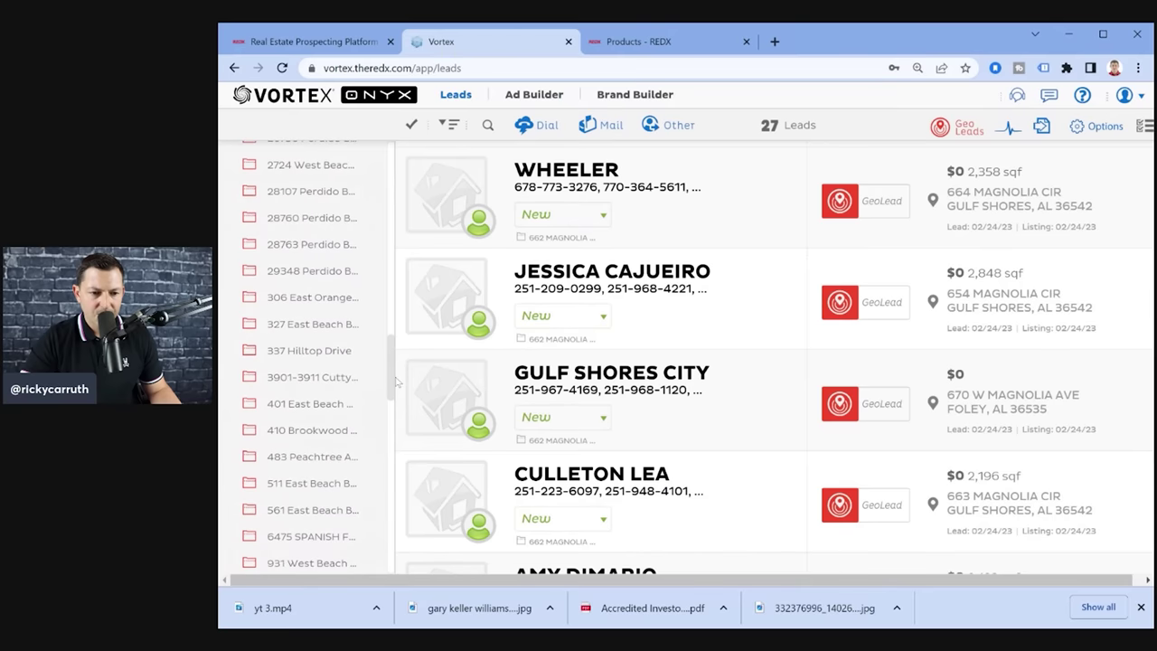
{"action": "left_click_drag", "start_coordinate": [397, 364], "coordinate": [402, 344]}
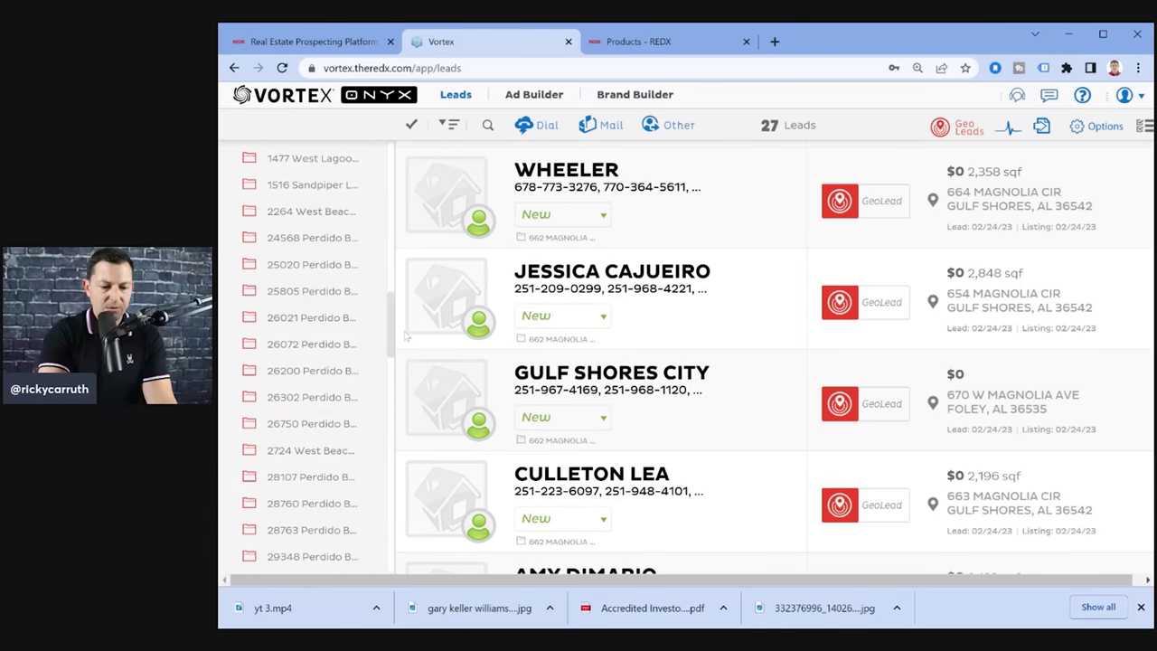
{"action": "left_click", "coordinate": [713, 406]}
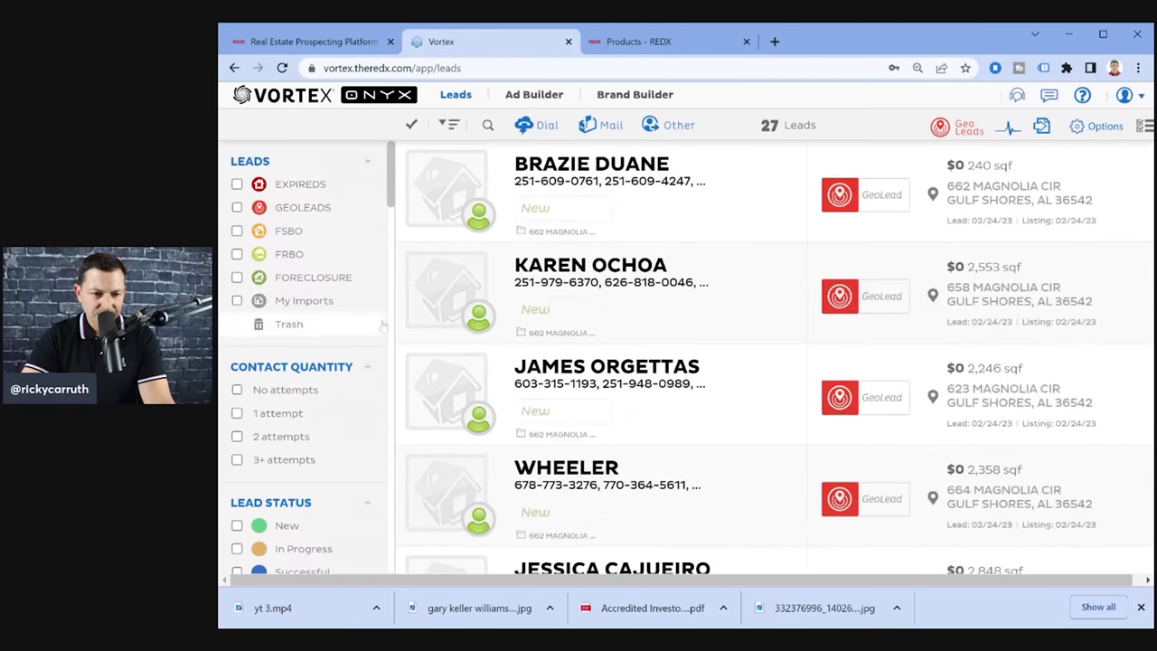
{"action": "left_click_drag", "start_coordinate": [396, 207], "coordinate": [814, 412]}
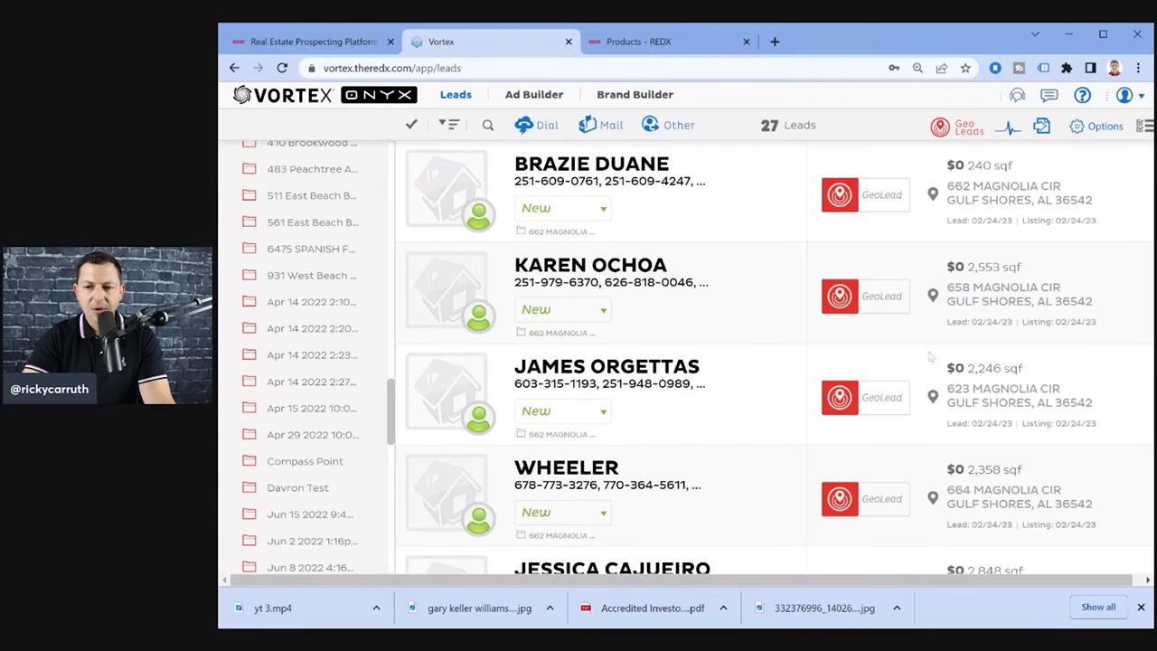
{"action": "scroll", "coordinate": [956, 267], "scroll_direction": "down", "scroll_amount": 1}
{"action": "scroll", "coordinate": [814, 226], "scroll_direction": "up", "scroll_amount": 1}
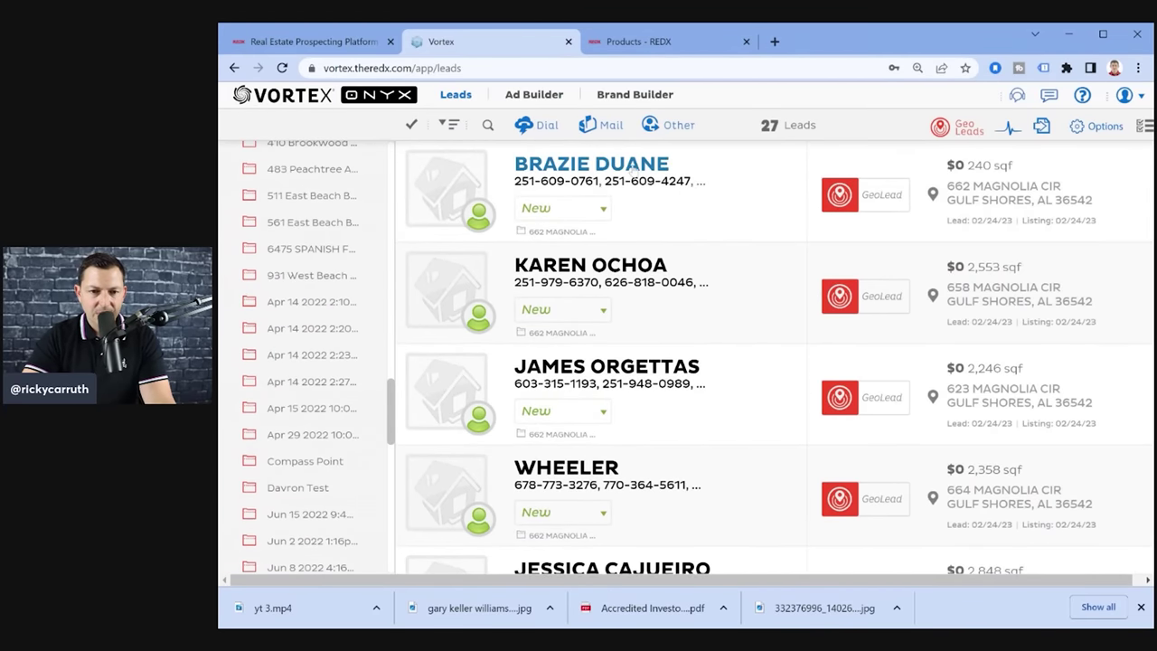
- Open the first geo lead and examine its e-mail addresses, bedrooms, square footage and year built
{"action": "left_click", "coordinate": [635, 170]}
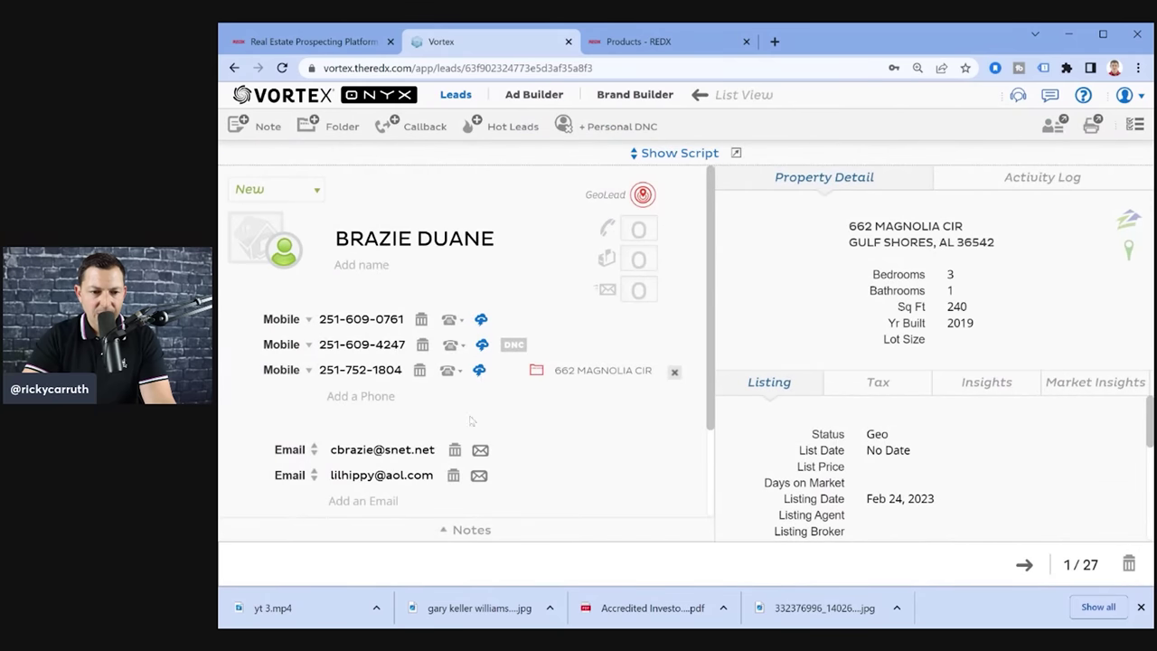
{"action": "left_click_drag", "start_coordinate": [430, 449], "coordinate": [330, 449]}
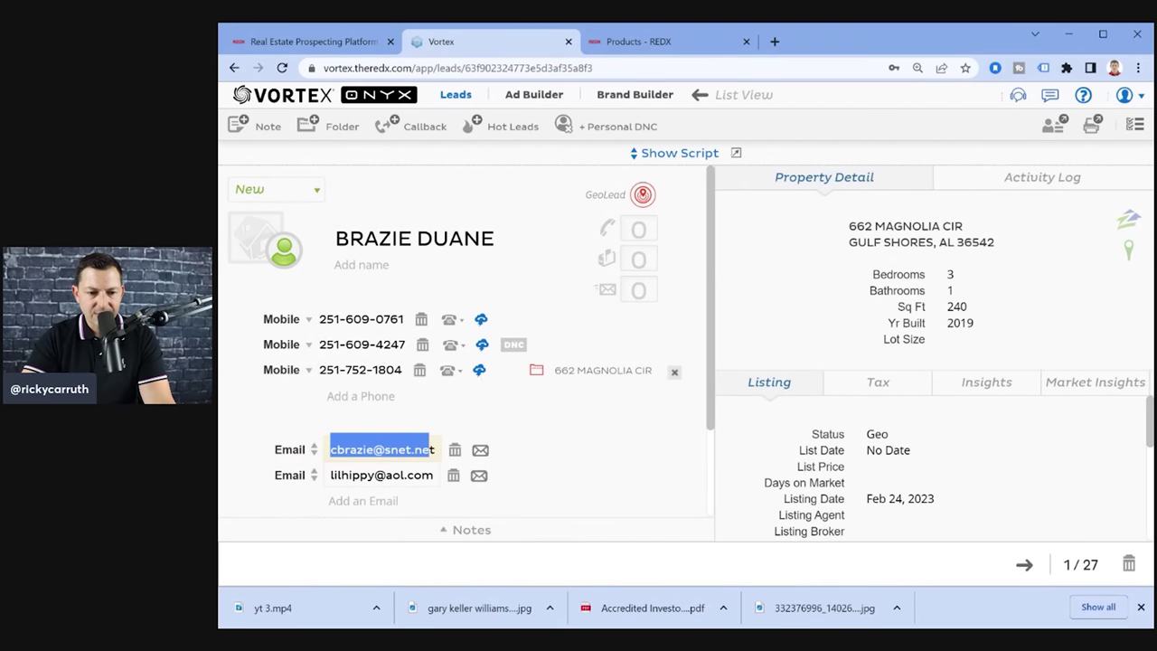
{"action": "left_click_drag", "start_coordinate": [434, 475], "coordinate": [330, 475]}
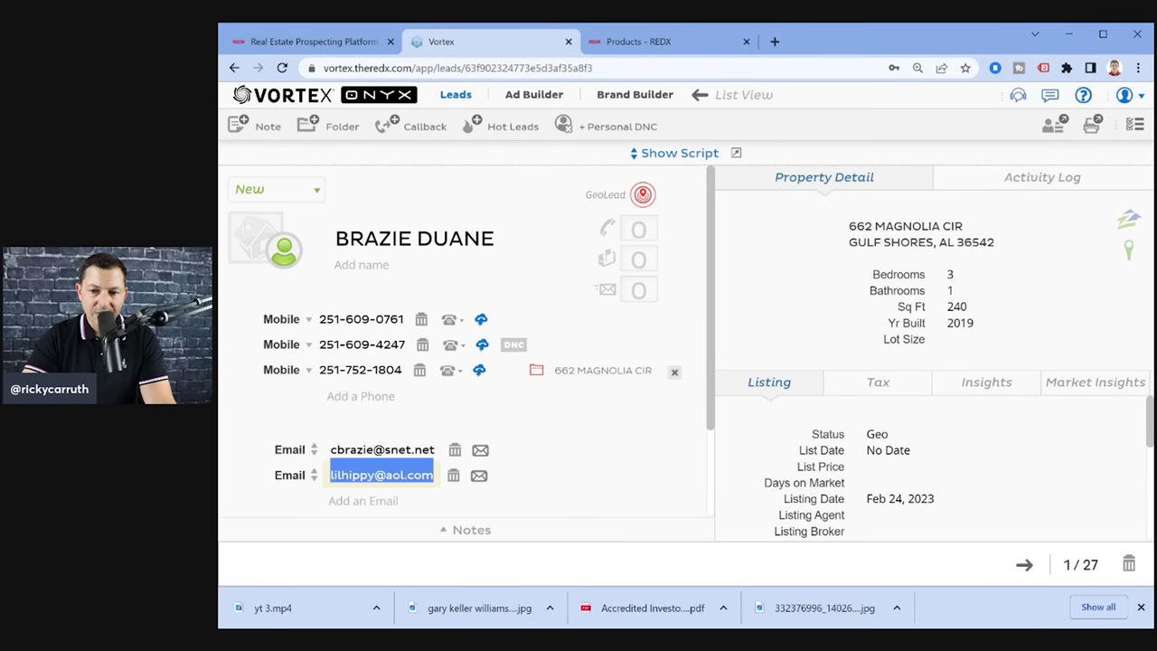
{"action": "left_click", "coordinate": [950, 273]}
{"action": "double_click", "coordinate": [957, 306]}
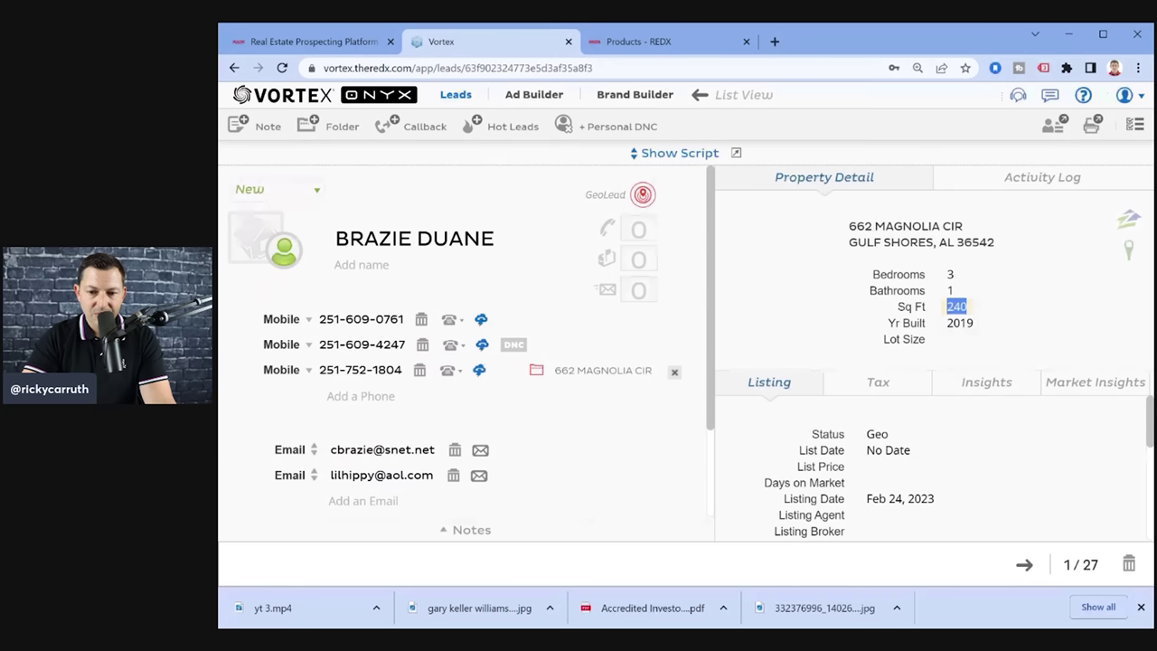
{"action": "double_click", "coordinate": [959, 323]}
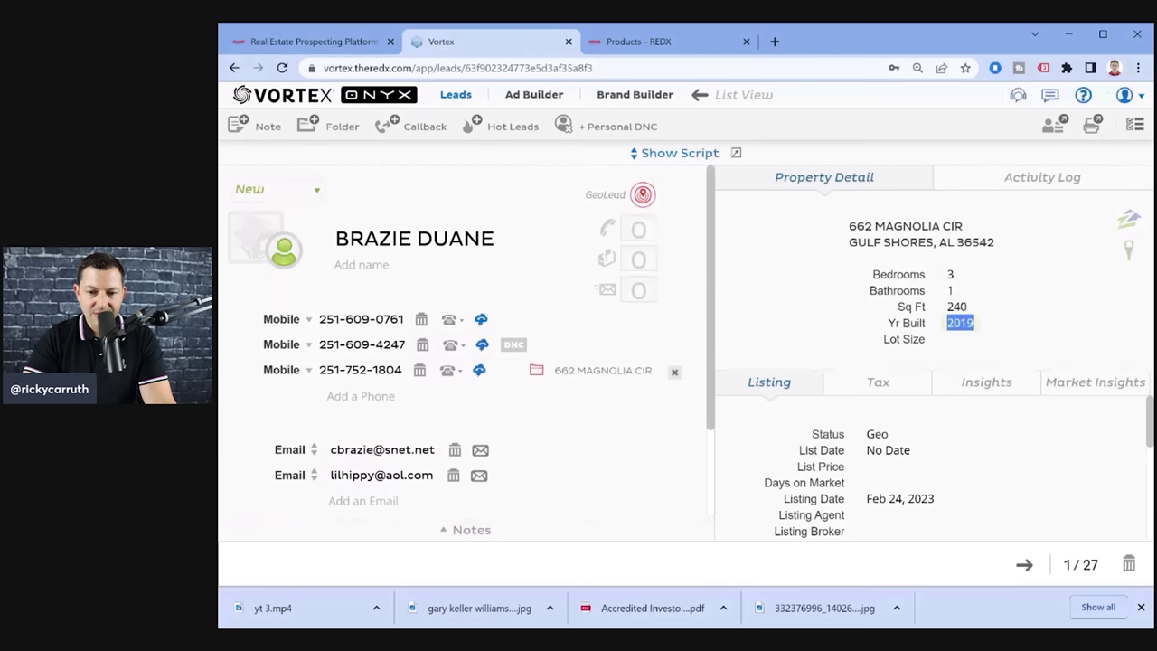
- Review the lead's Tax, Insights and Market Insights information
{"action": "left_click", "coordinate": [877, 382]}
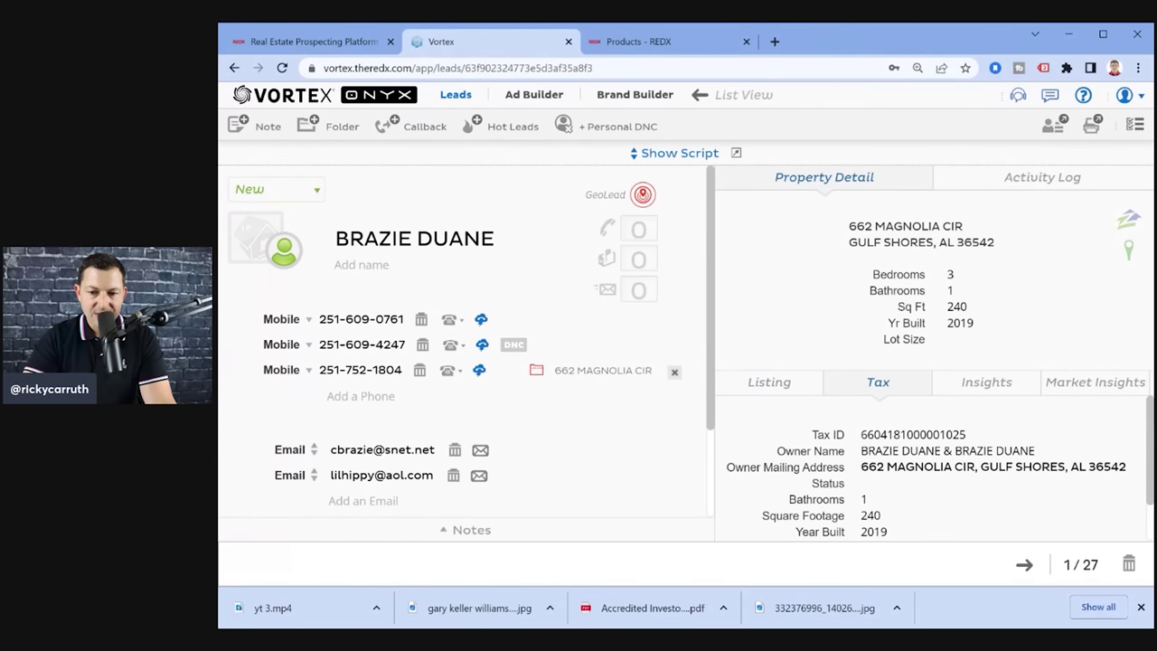
{"action": "scroll", "coordinate": [940, 468], "scroll_direction": "down", "scroll_amount": 1}
{"action": "scroll", "coordinate": [926, 463], "scroll_direction": "up", "scroll_amount": 1}
{"action": "left_click", "coordinate": [986, 382]}
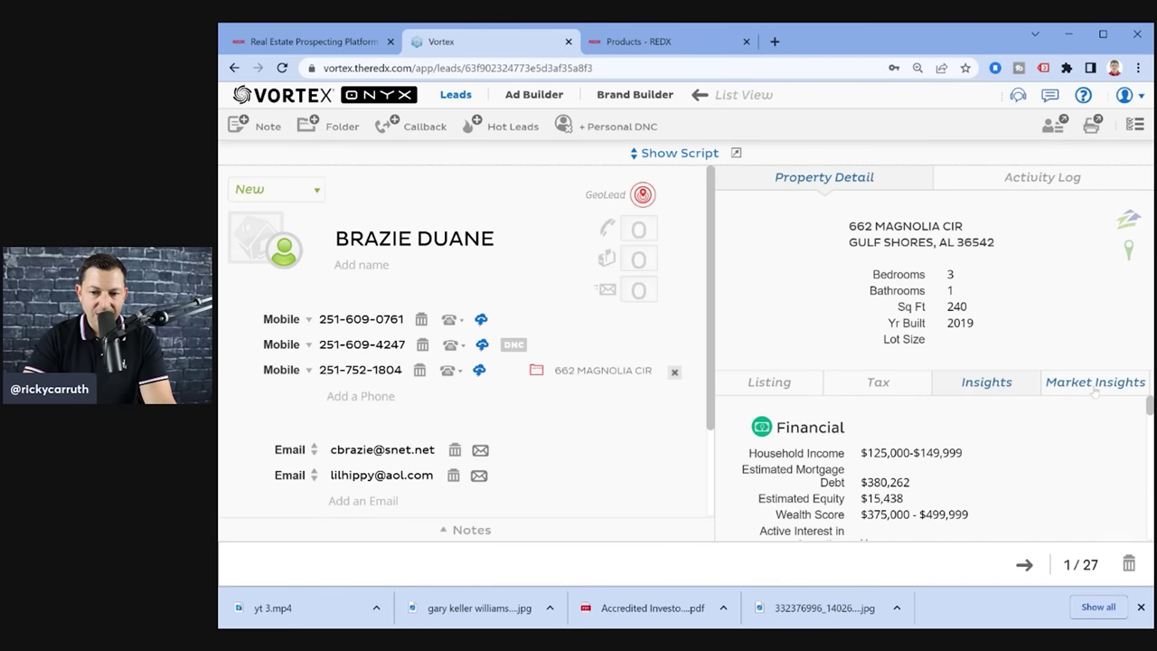
{"action": "scroll", "coordinate": [1090, 403], "scroll_direction": "down", "scroll_amount": 3}
{"action": "scroll", "coordinate": [1090, 402], "scroll_direction": "up", "scroll_amount": 3}
{"action": "left_click", "coordinate": [1085, 383]}
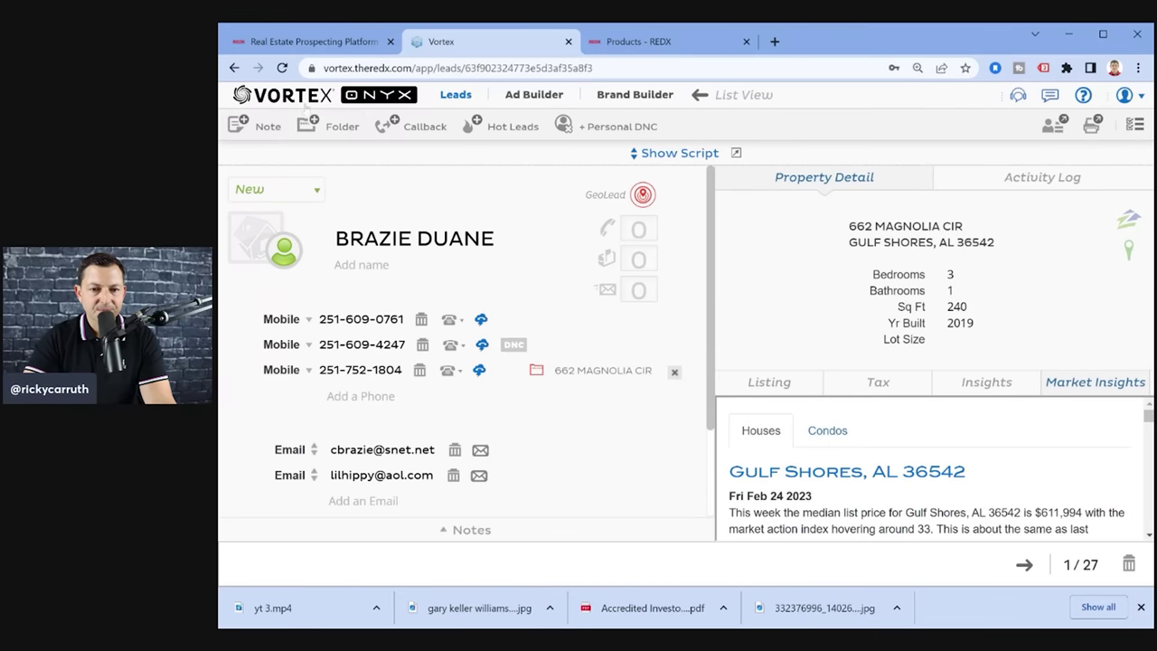
- Return to the lead list and select all the geo leads
{"action": "left_click", "coordinate": [696, 100]}
{"action": "scroll", "coordinate": [749, 324], "scroll_direction": "down", "scroll_amount": 1}
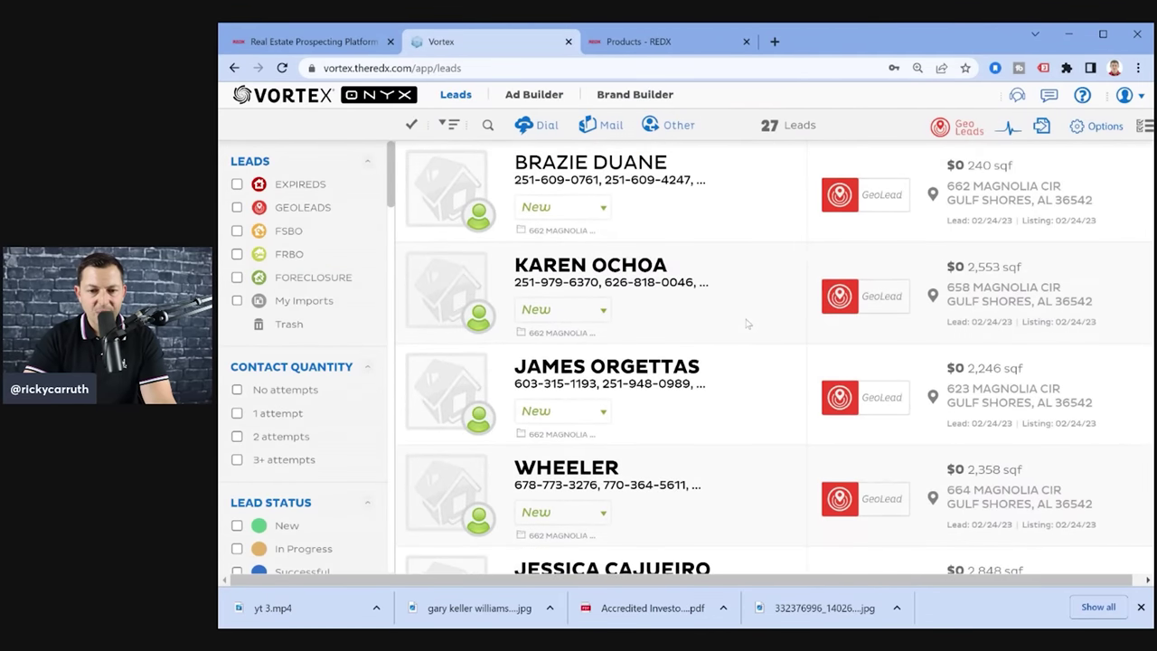
{"action": "left_click", "coordinate": [412, 126]}
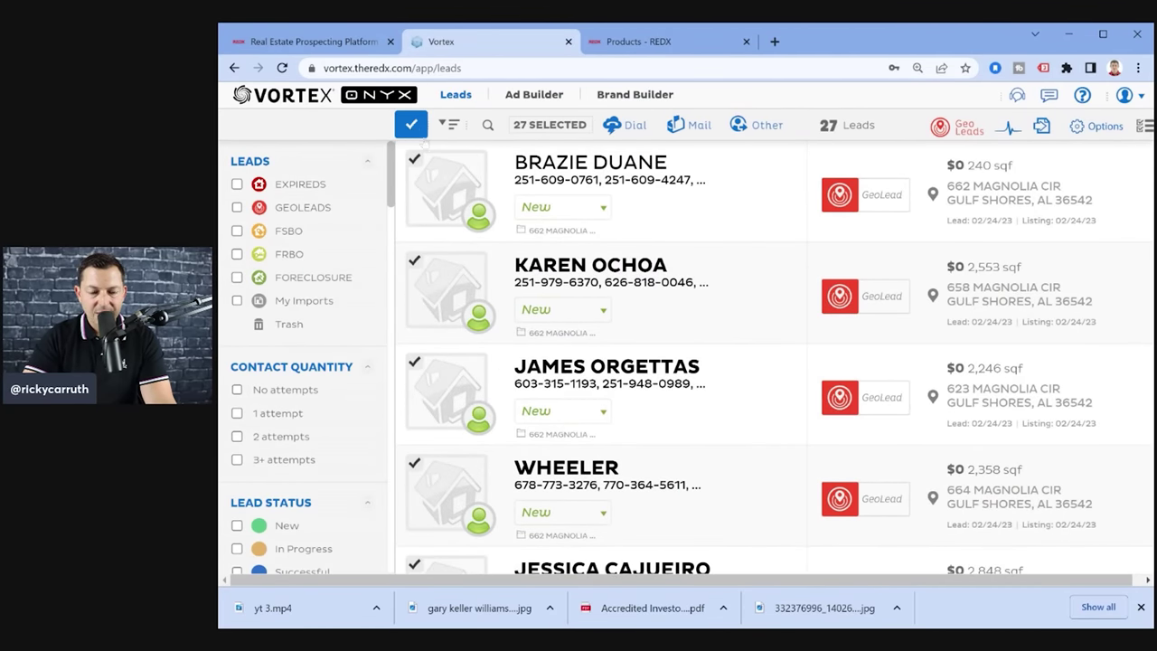
- Review the dial settings for the selected leads, then close them without loading the dialer
{"action": "mouse_move", "coordinate": [543, 128]}
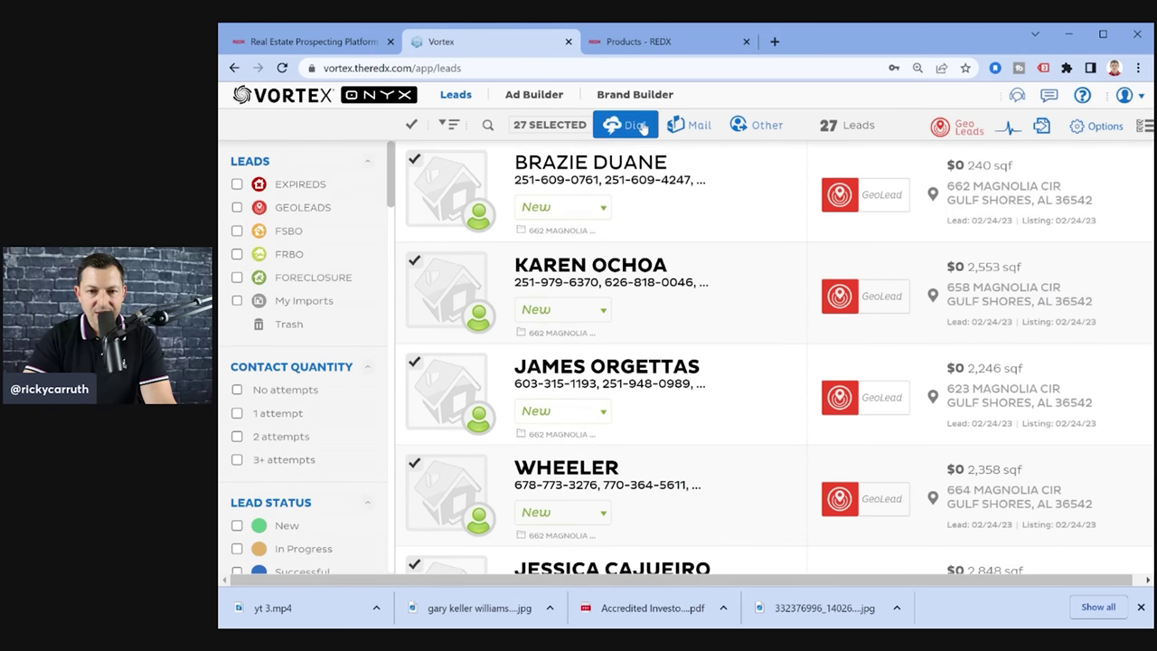
{"action": "left_click", "coordinate": [643, 127]}
{"action": "left_click", "coordinate": [678, 401]}
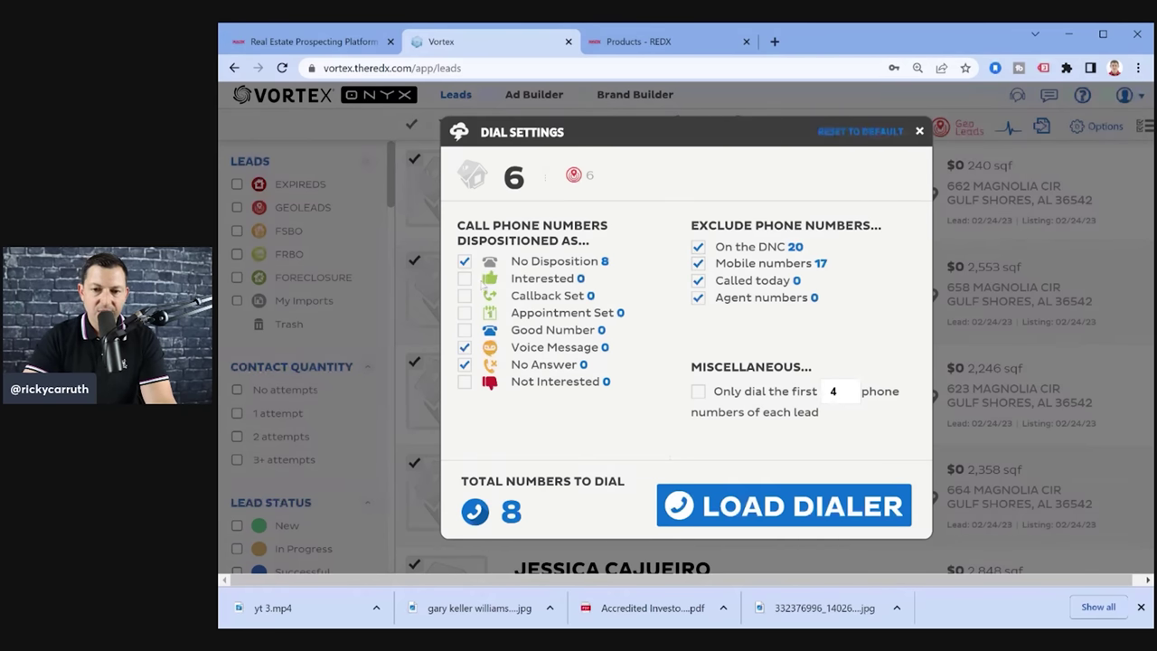
{"action": "key", "text": "Escape"}
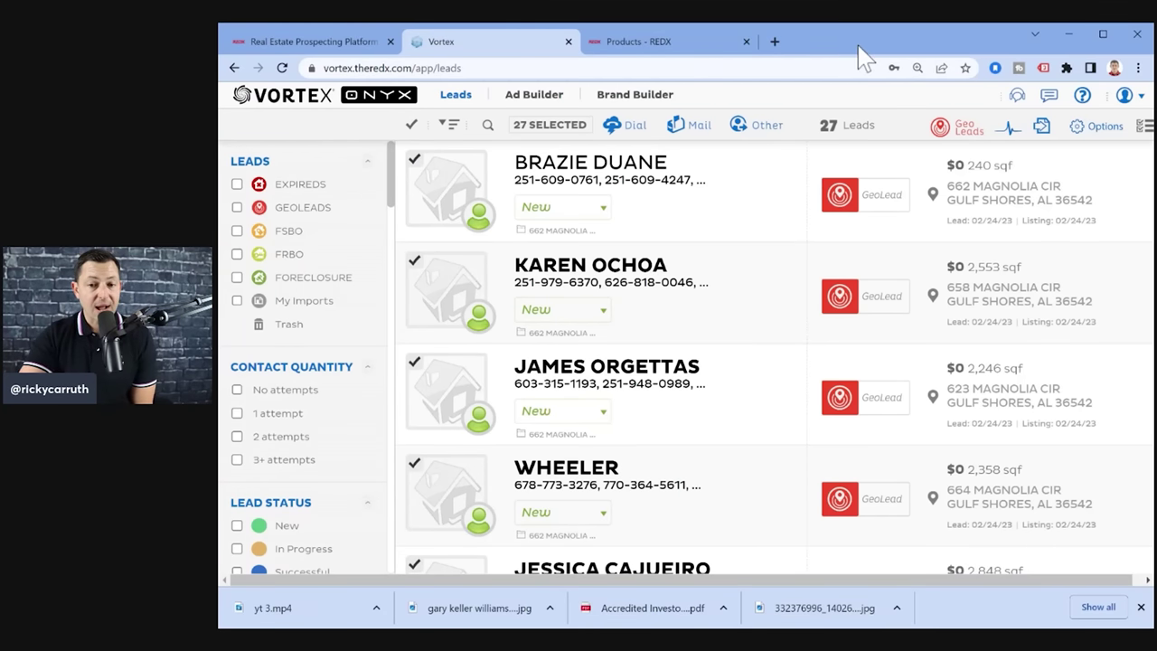
- Open the Ad Builder and check the start date of the New Ad - 2/09/23 campaign
{"action": "left_click", "coordinate": [541, 94]}
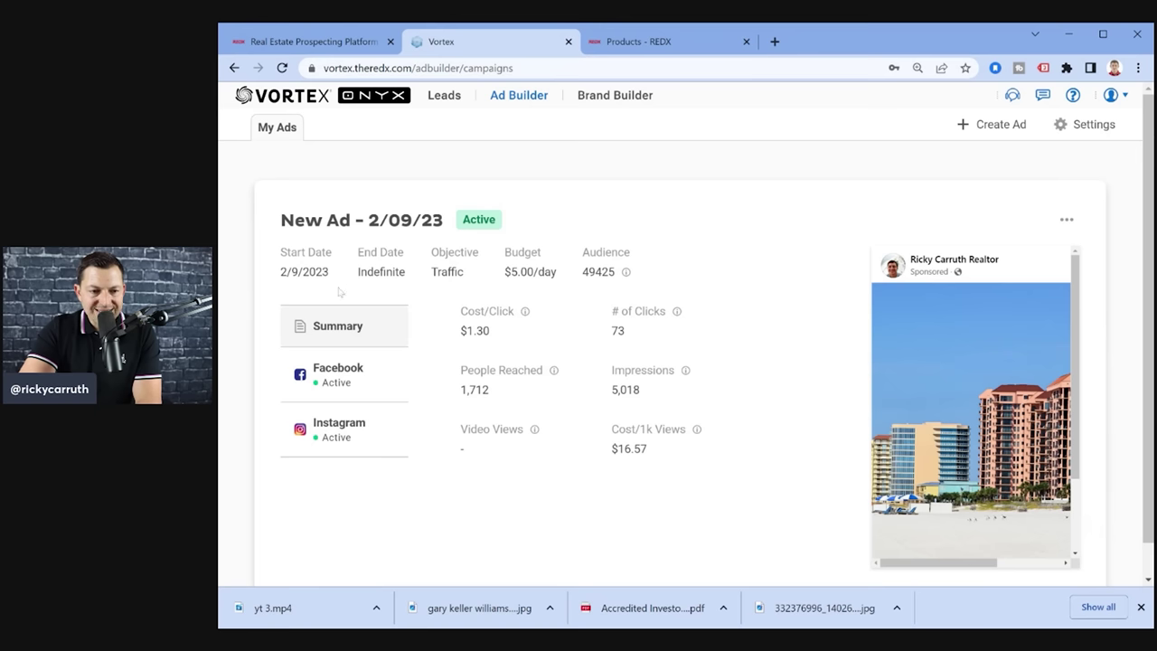
{"action": "left_click_drag", "start_coordinate": [279, 271], "coordinate": [329, 272]}
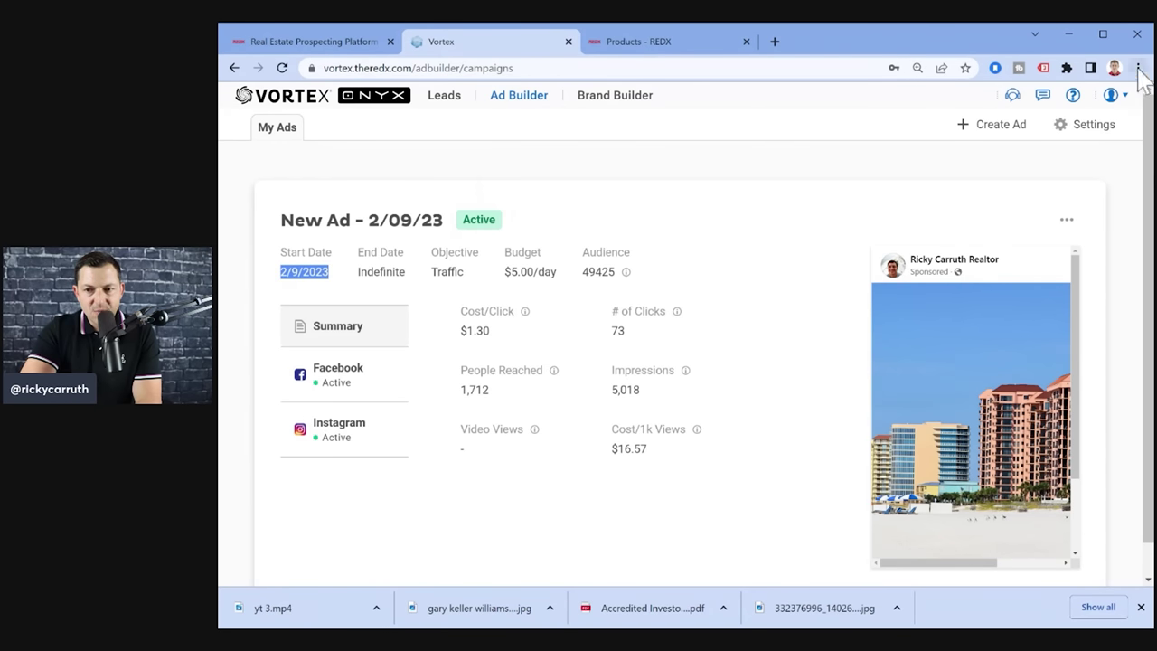
{"action": "key", "text": "ctrl+plus"}
{"action": "key", "text": "ctrl+plus"}
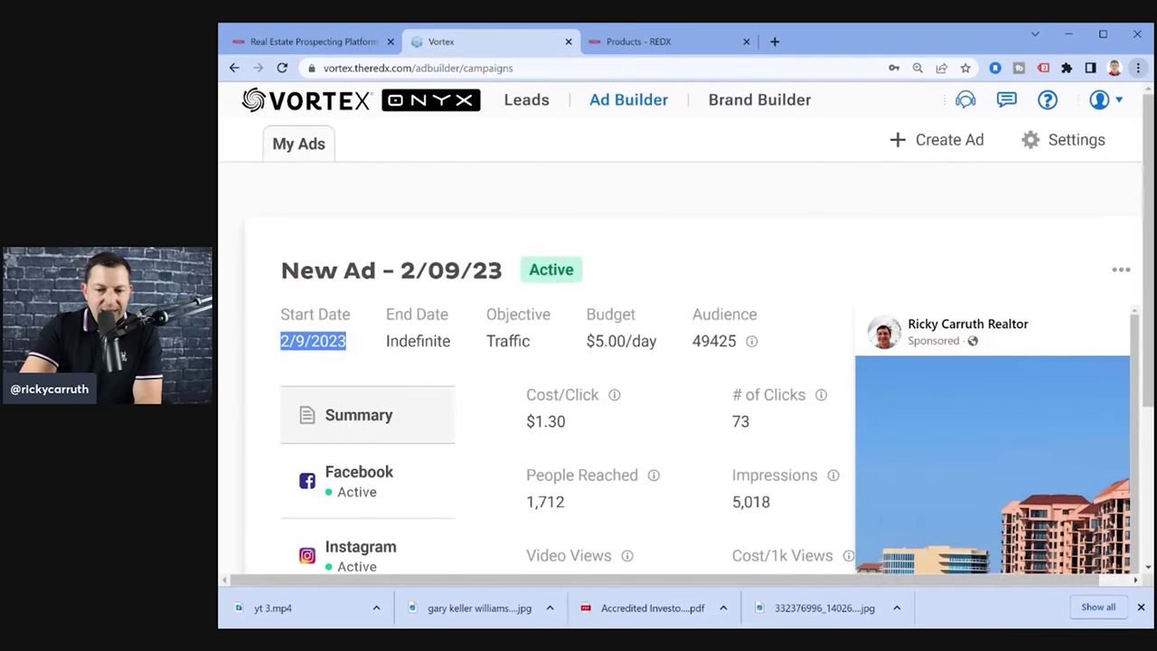
{"action": "scroll", "coordinate": [321, 210], "scroll_direction": "down", "scroll_amount": 2}
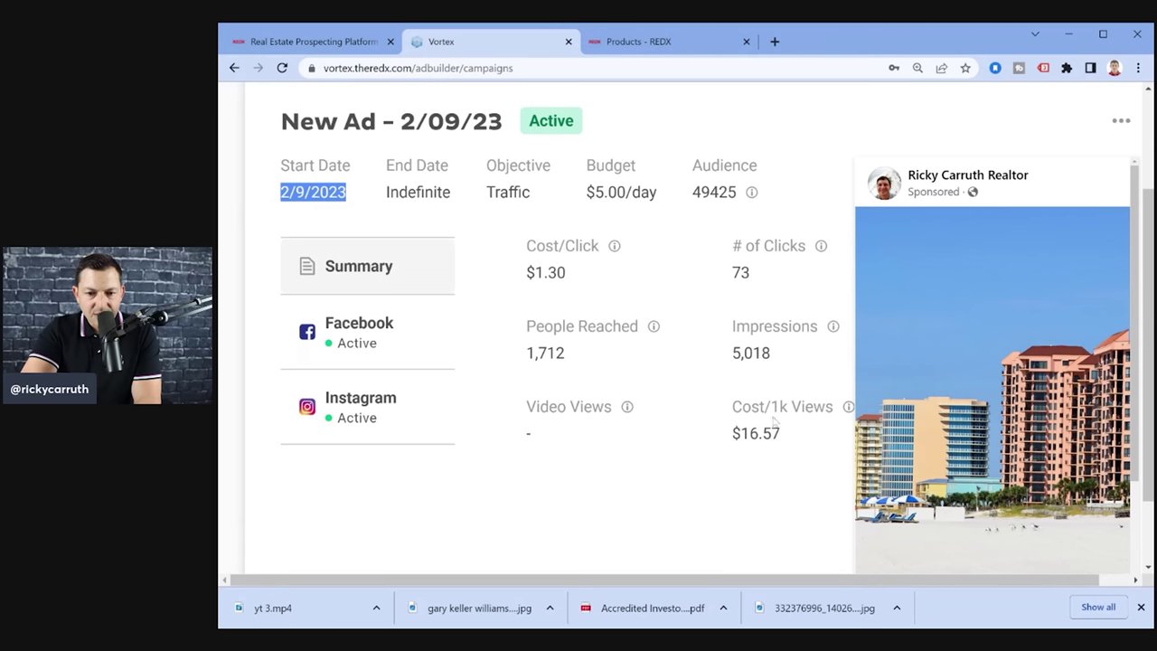
- Examine the ad's cost per 1k views, people reached and impressions
{"action": "left_click_drag", "start_coordinate": [783, 435], "coordinate": [732, 434]}
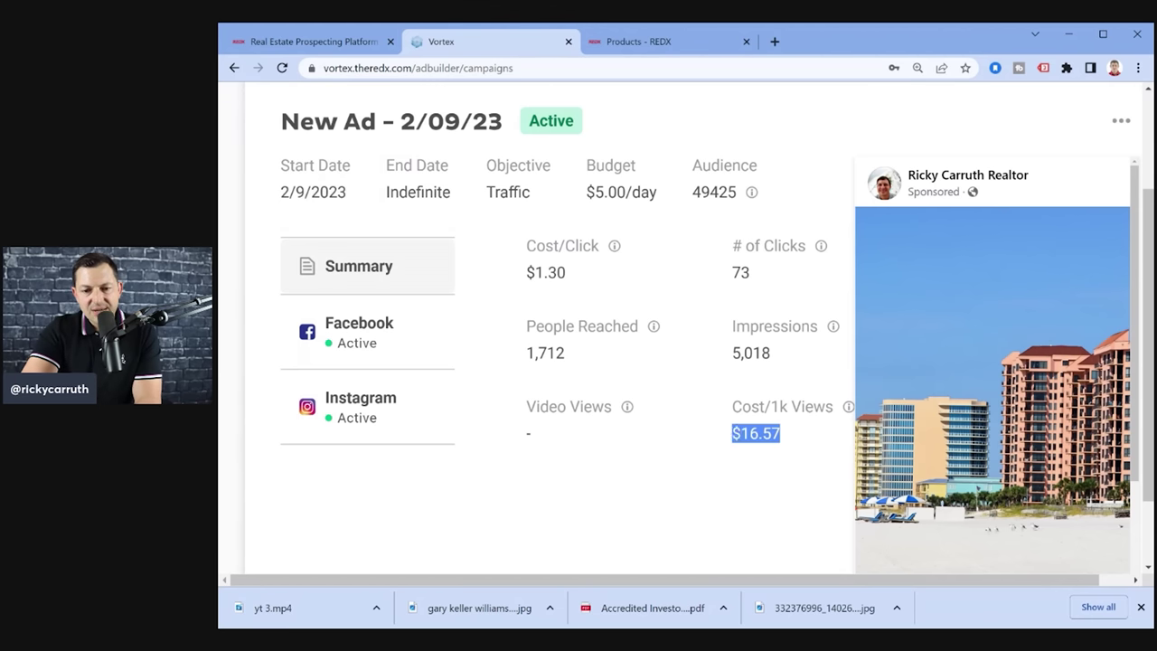
{"action": "left_click_drag", "start_coordinate": [788, 408], "coordinate": [771, 408]}
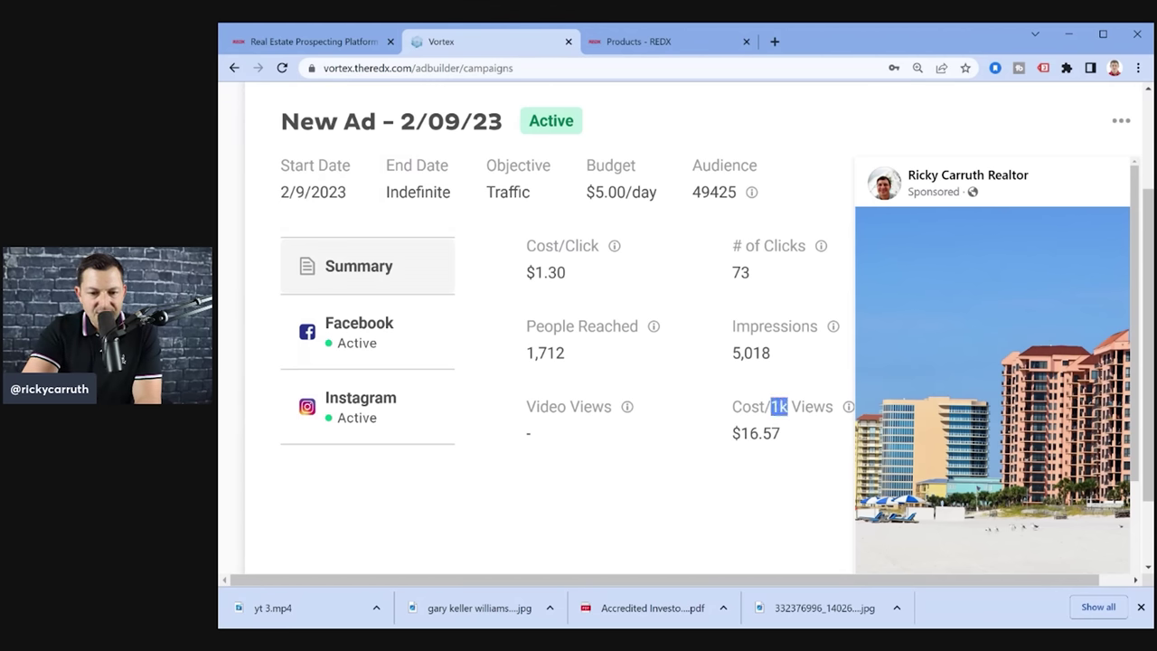
{"action": "left_click_drag", "start_coordinate": [785, 435], "coordinate": [732, 435]}
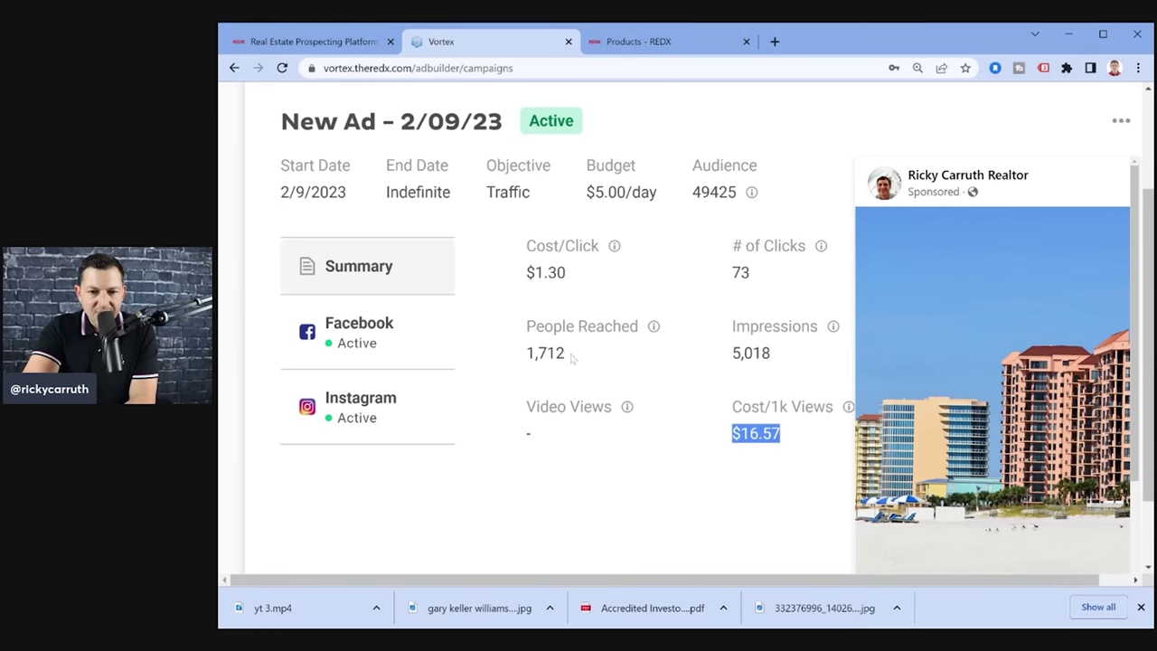
{"action": "left_click_drag", "start_coordinate": [571, 358], "coordinate": [526, 354]}
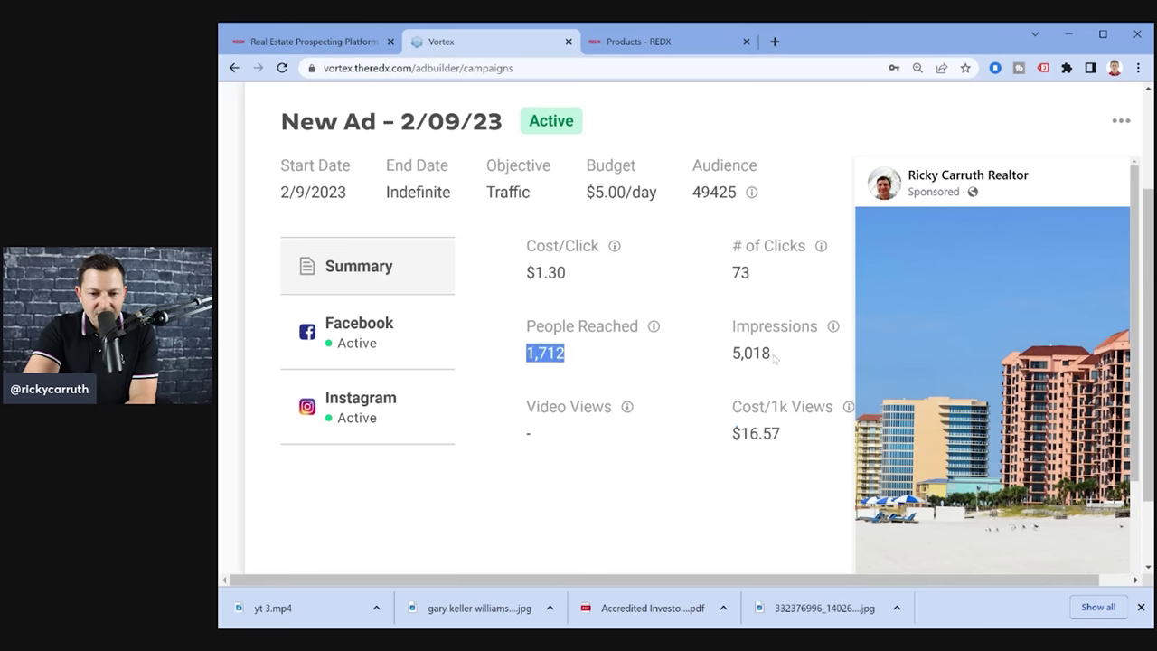
{"action": "left_click_drag", "start_coordinate": [775, 358], "coordinate": [732, 354]}
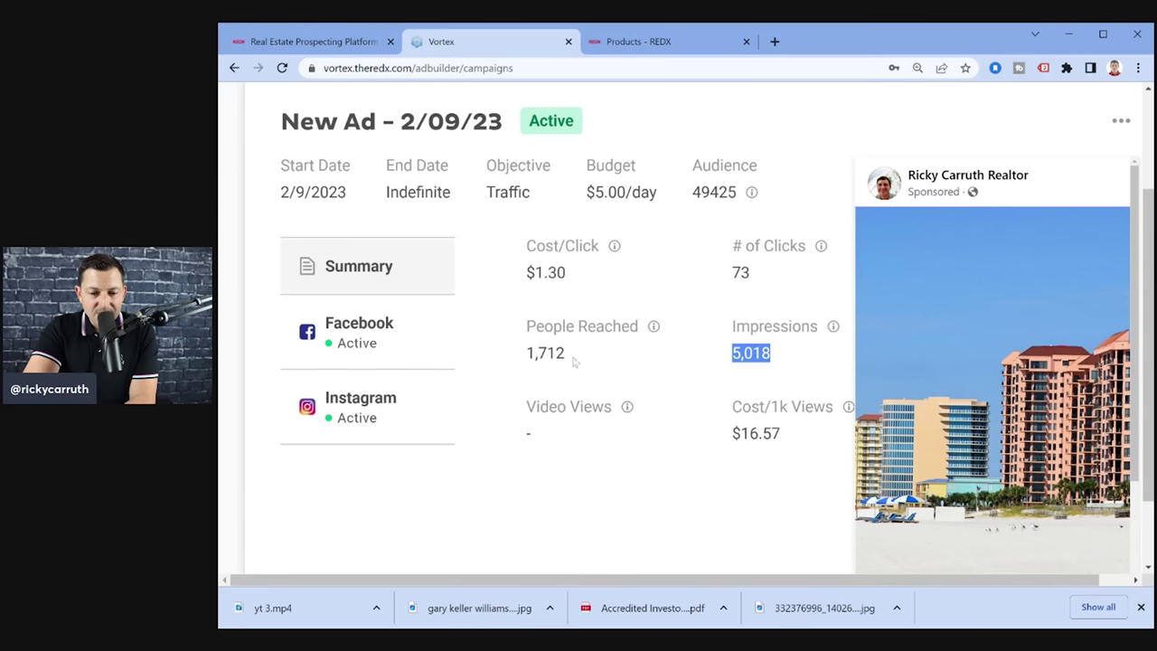
- Examine the New Ad - 2/09/23 campaign's people reached, number of clicks and cost per click
{"action": "left_click_drag", "start_coordinate": [571, 358], "coordinate": [526, 355]}
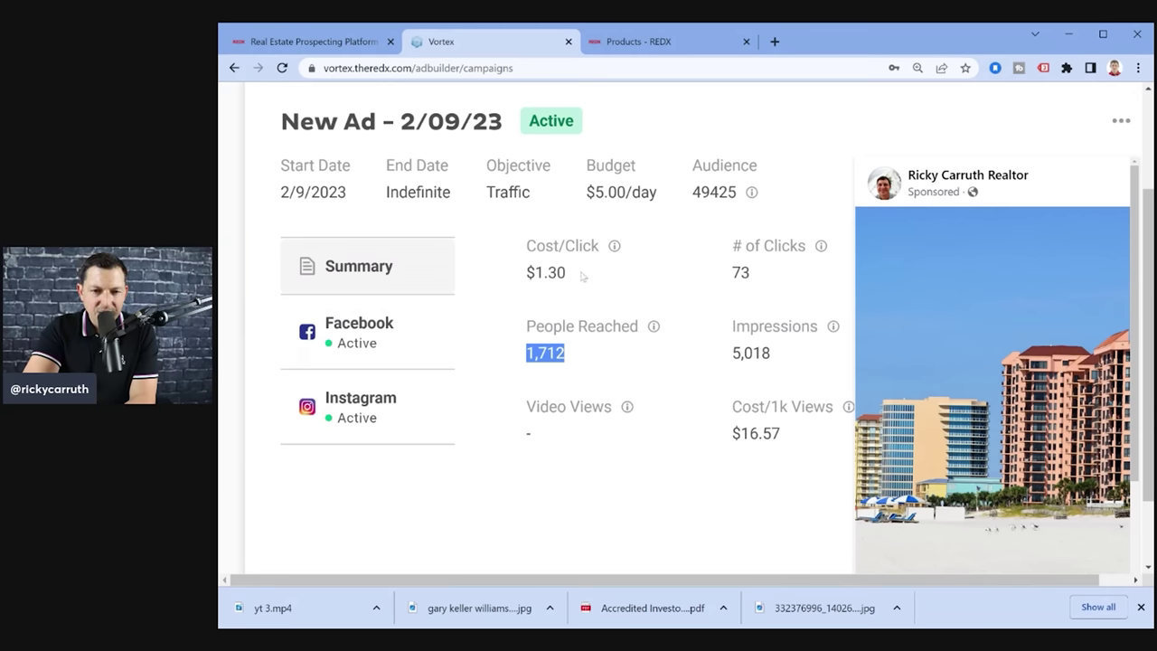
{"action": "left_click_drag", "start_coordinate": [762, 279], "coordinate": [733, 275]}
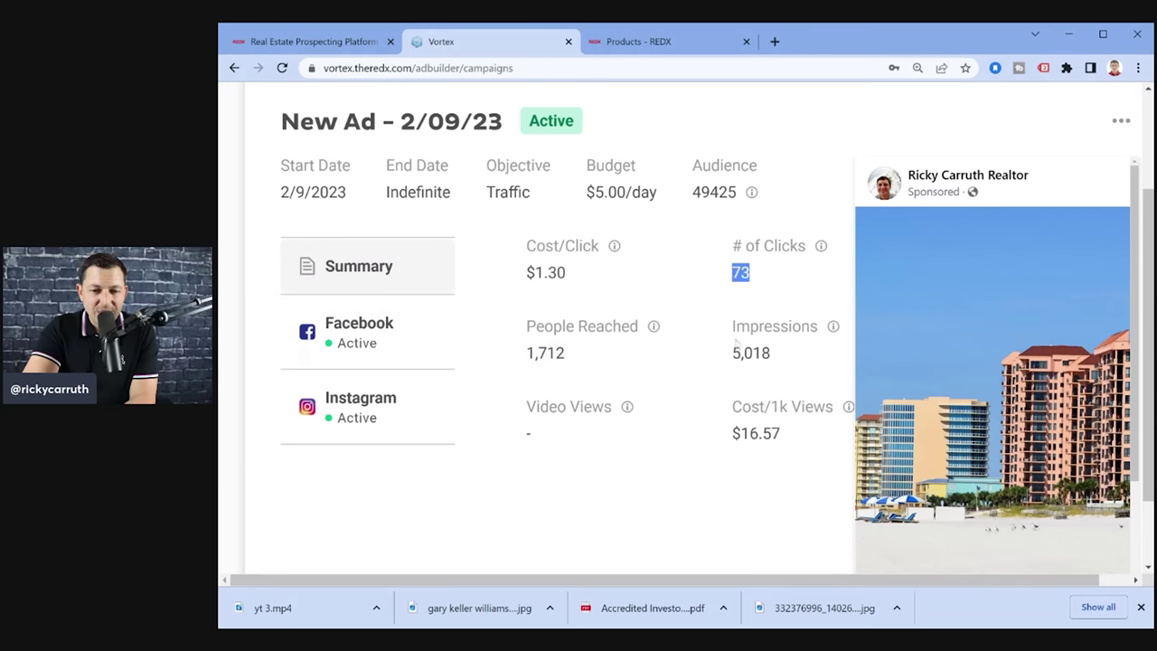
{"action": "left_click_drag", "start_coordinate": [572, 276], "coordinate": [526, 273]}
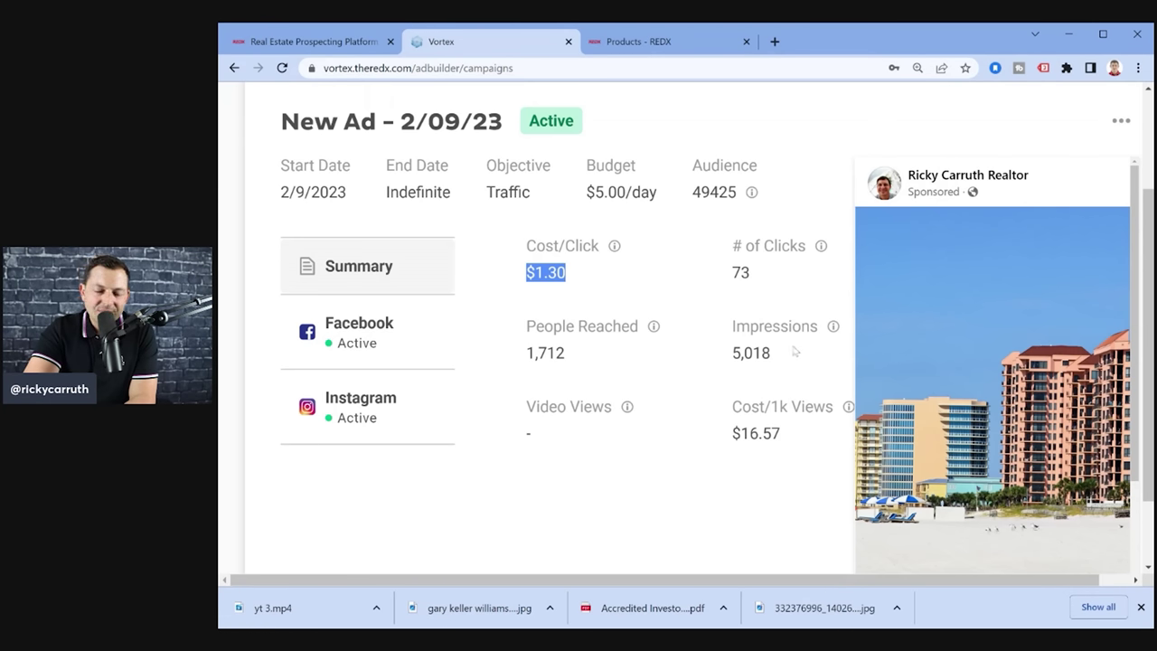
{"action": "scroll", "coordinate": [790, 307], "scroll_direction": "down", "scroll_amount": 1}
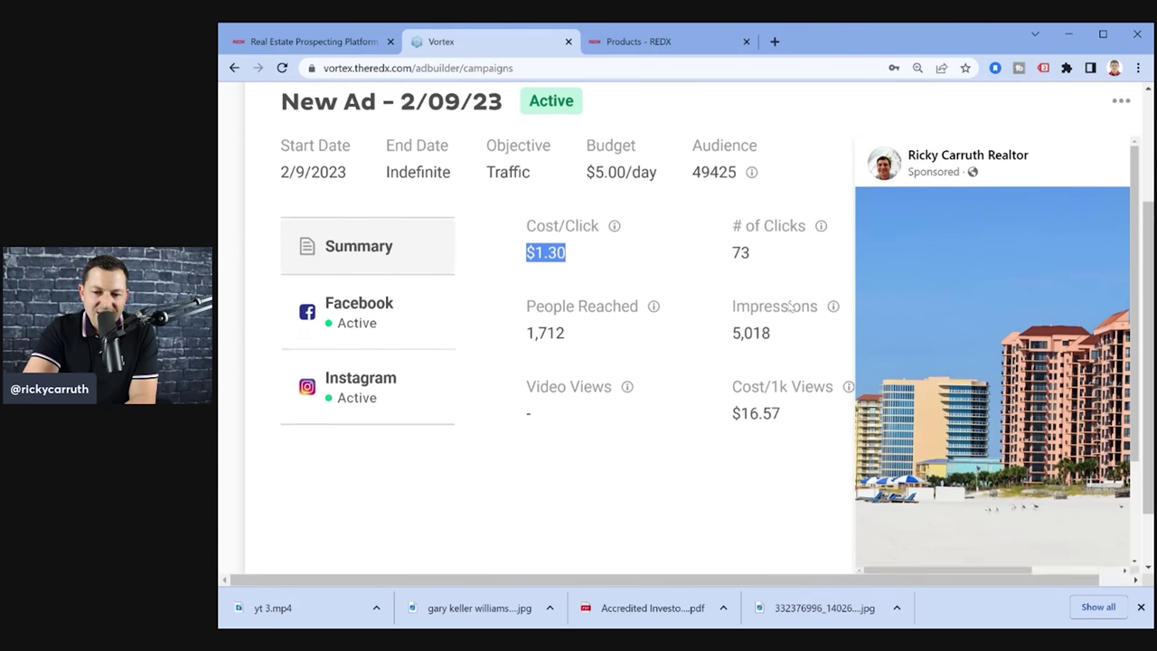
{"action": "scroll", "coordinate": [790, 307], "scroll_direction": "down", "scroll_amount": 3}
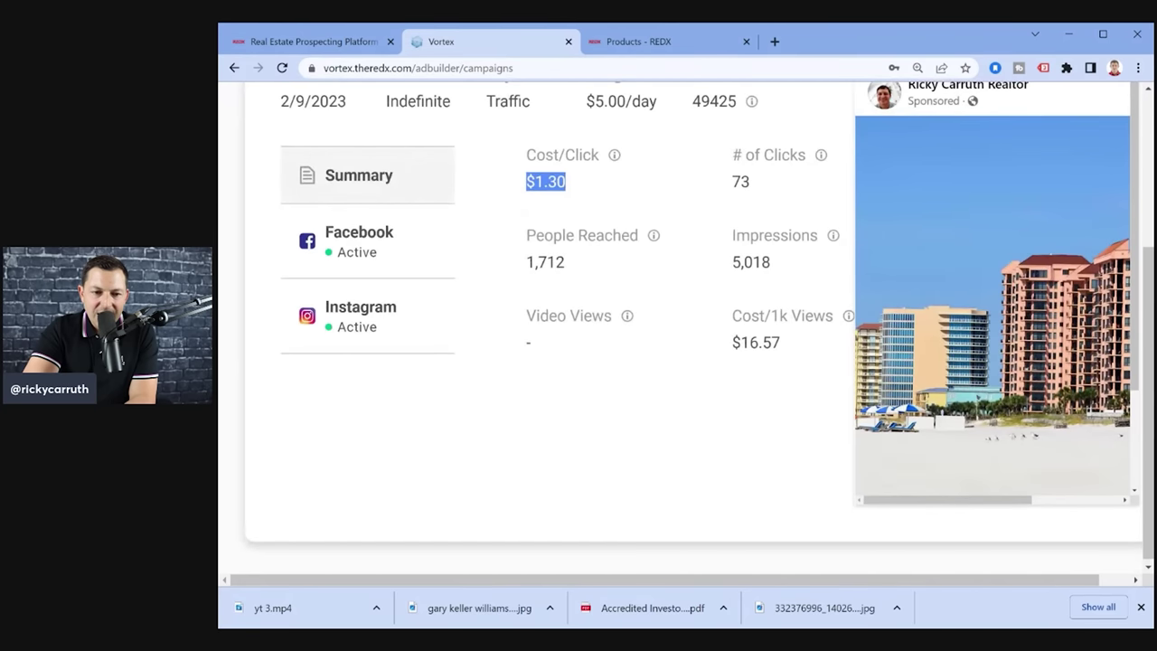
{"action": "scroll", "coordinate": [646, 344], "scroll_direction": "up", "scroll_amount": 5}
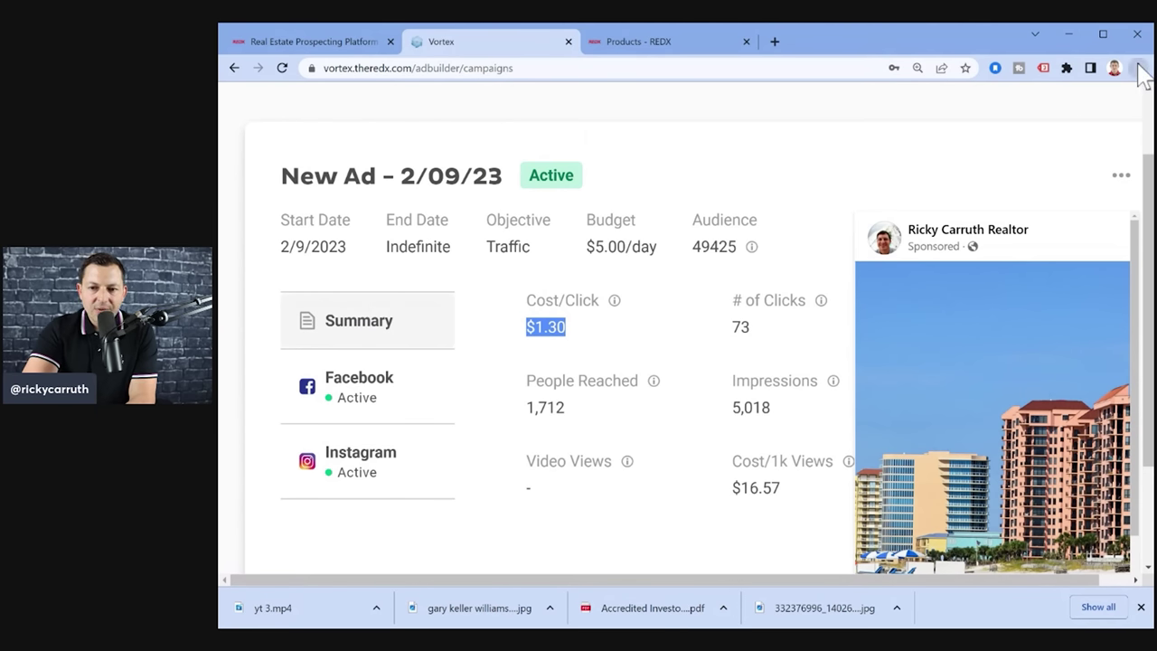
- Start creating a new ad and keep New Ad - 2/24/23 as the campaign name
{"action": "key", "text": "ctrl+minus"}
{"action": "key", "text": "ctrl+minus"}
{"action": "key", "text": "ctrl+minus"}
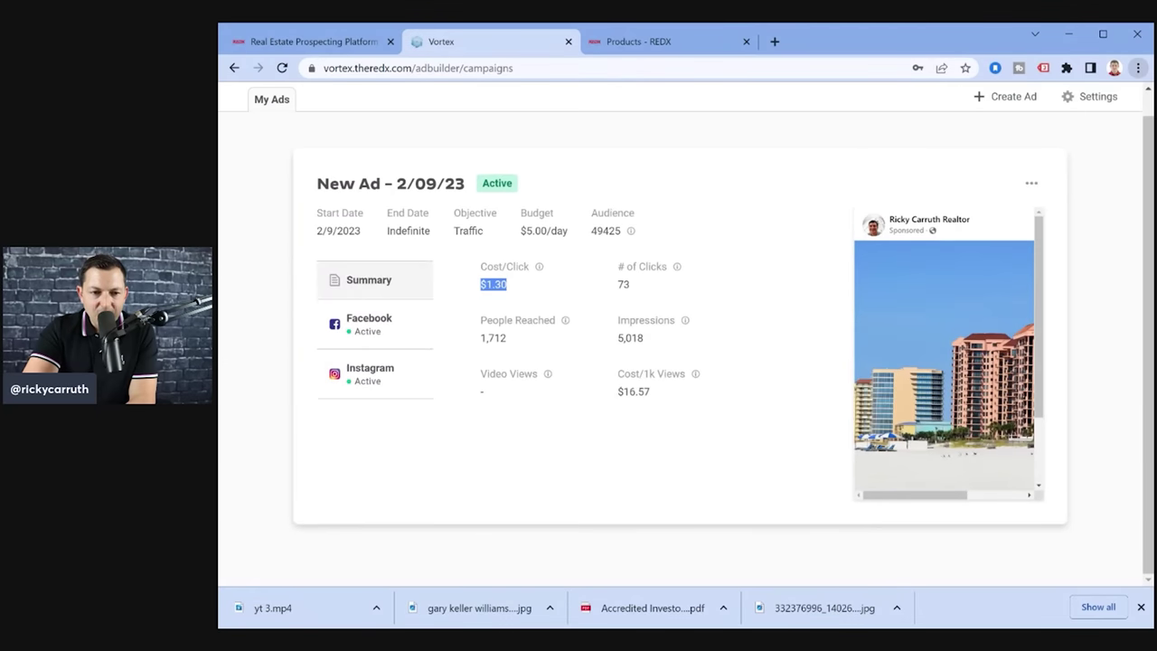
{"action": "scroll", "coordinate": [778, 342], "scroll_direction": "up", "scroll_amount": 1}
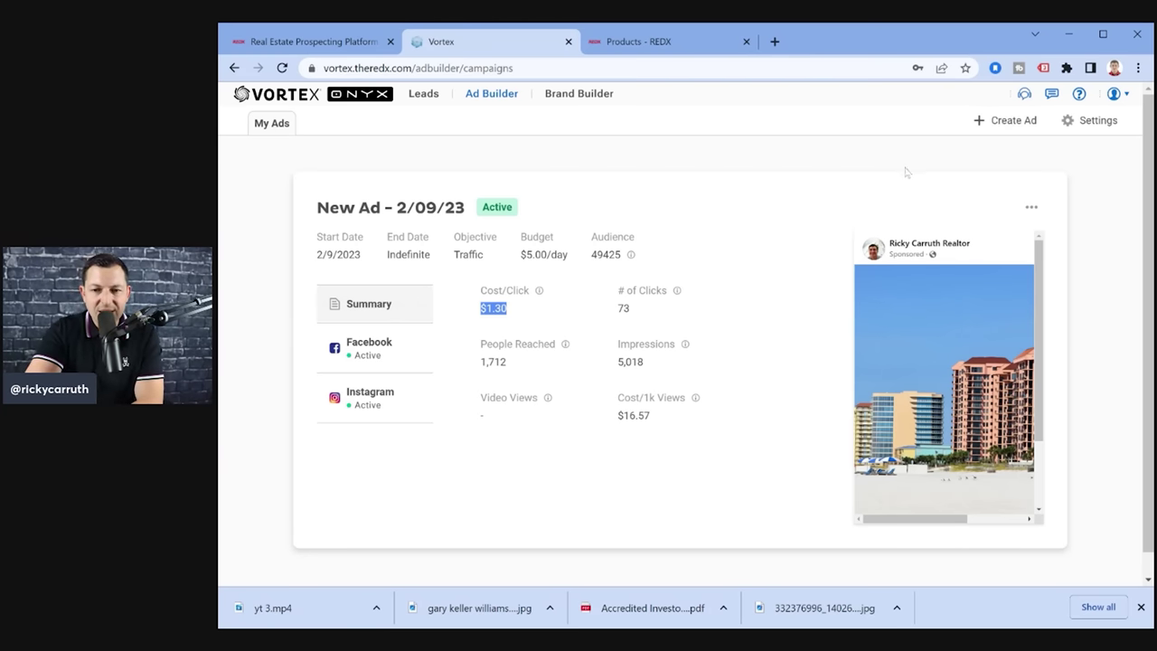
{"action": "left_click", "coordinate": [1005, 125]}
{"action": "left_click", "coordinate": [640, 313]}
{"action": "key", "text": "shift+Left"}
{"action": "key", "text": "shift+Left"}
{"action": "key", "text": "shift+Left"}
{"action": "key", "text": "shift+Left"}
{"action": "key", "text": "shift+Left"}
{"action": "key", "text": "shift+Left"}
{"action": "key", "text": "shift+Left"}
{"action": "key", "text": "shift+Left"}
{"action": "key", "text": "shift+Left"}
{"action": "key", "text": "shift+Left"}
{"action": "key", "text": "shift+Left"}
{"action": "key", "text": "shift+Left"}
{"action": "key", "text": "shift+Left"}
{"action": "key", "text": "shift+Left"}
{"action": "key", "text": "shift+Left"}
{"action": "key", "text": "shift+Left"}
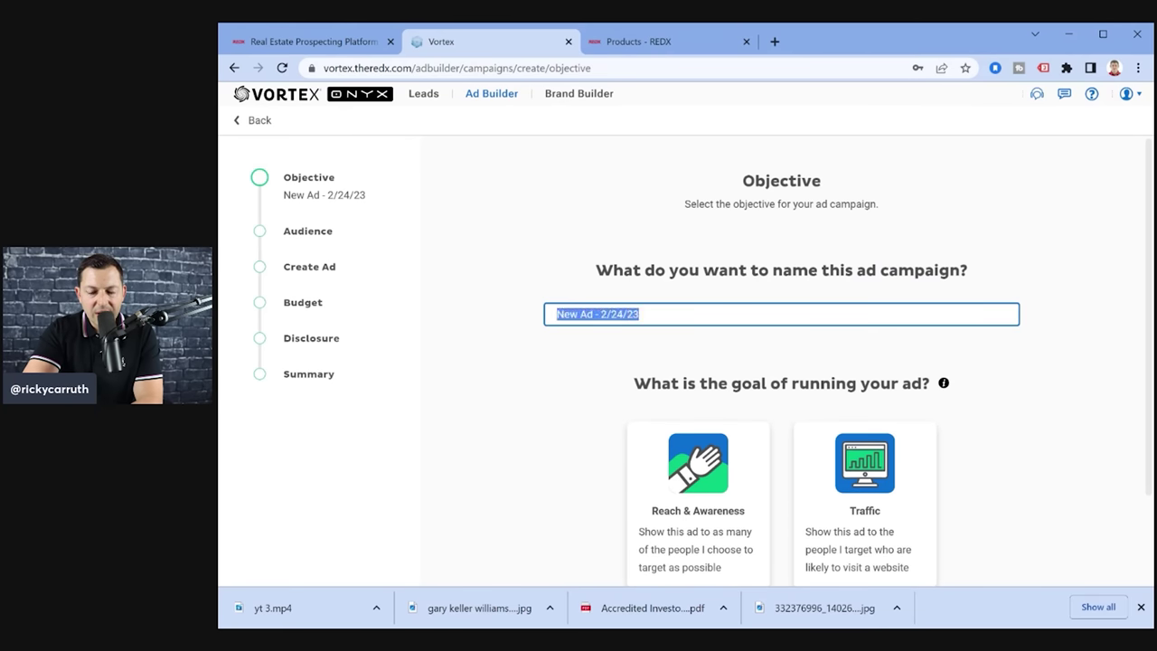
{"action": "key", "text": "Right"}
{"action": "key", "text": "shift+Left"}
{"action": "key", "text": "shift+Left"}
{"action": "key", "text": "shift+Left"}
{"action": "key", "text": "shift+Left"}
{"action": "key", "text": "shift+Left"}
{"action": "key", "text": "shift+Left"}
{"action": "key", "text": "shift+Left"}
{"action": "key", "text": "shift+Left"}
{"action": "key", "text": "shift+Left"}
{"action": "key", "text": "shift+Left"}
{"action": "key", "text": "shift+Left"}
{"action": "key", "text": "shift+Left"}
{"action": "key", "text": "shift+Left"}
{"action": "key", "text": "shift+Left"}
{"action": "key", "text": "shift+Left"}
{"action": "key", "text": "shift+Left"}
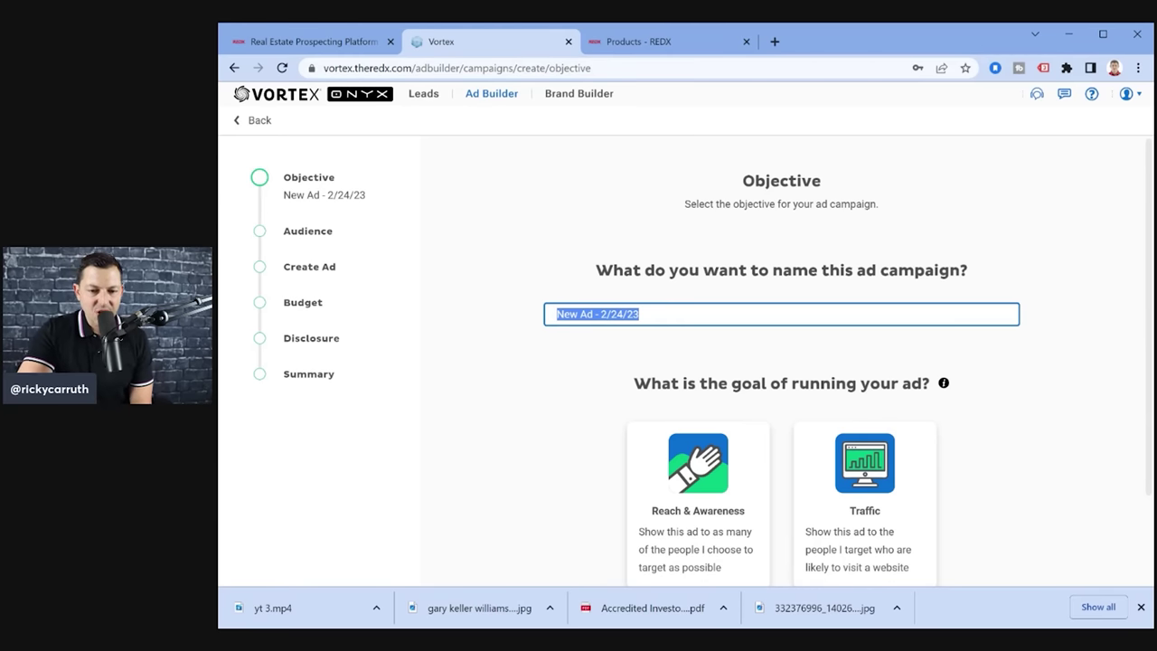
{"action": "key", "text": "Right"}
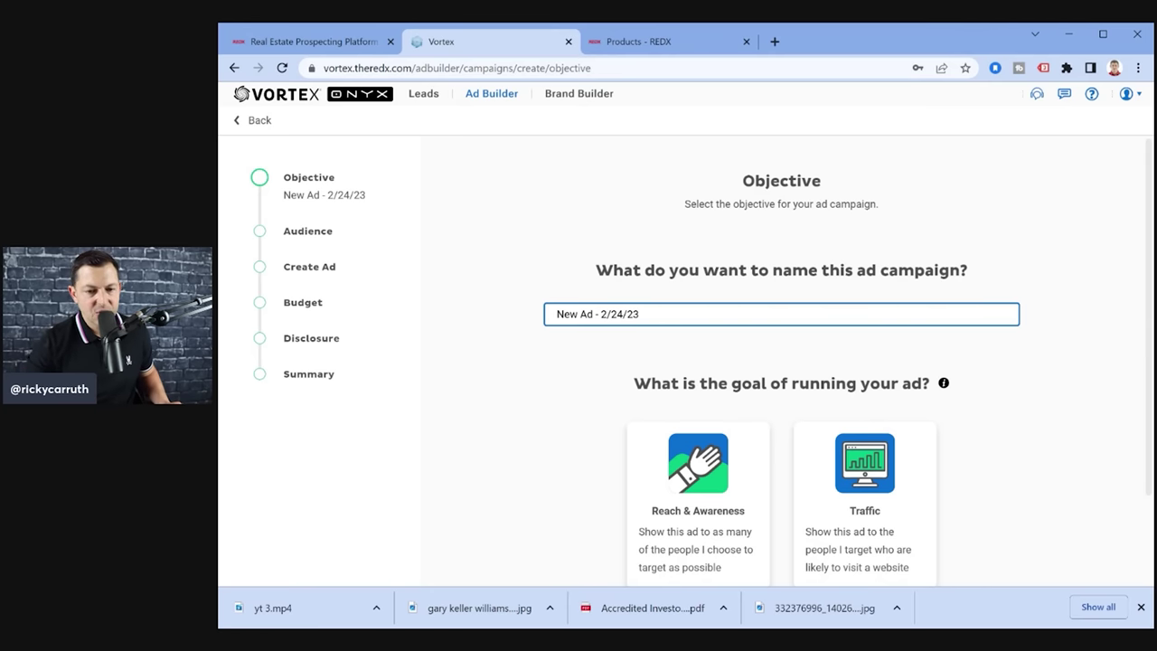
- Choose Traffic as the goal of the ad campaign and continue to the audience stage
{"action": "scroll", "coordinate": [781, 362], "scroll_direction": "down", "scroll_amount": 2}
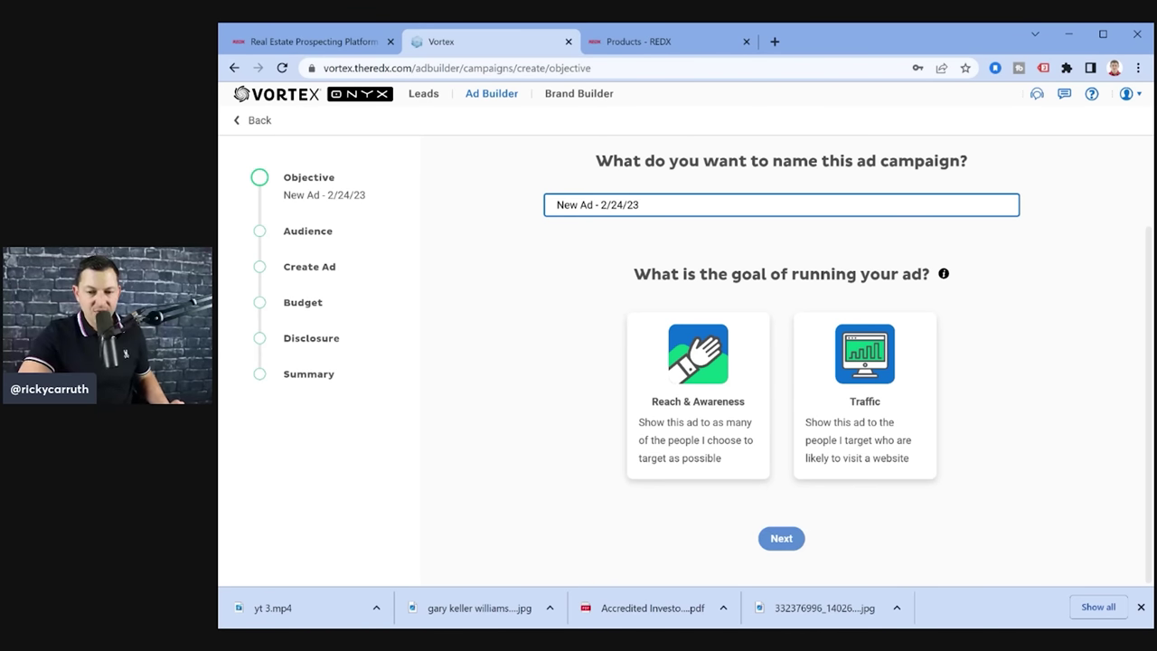
{"action": "left_click", "coordinate": [844, 423]}
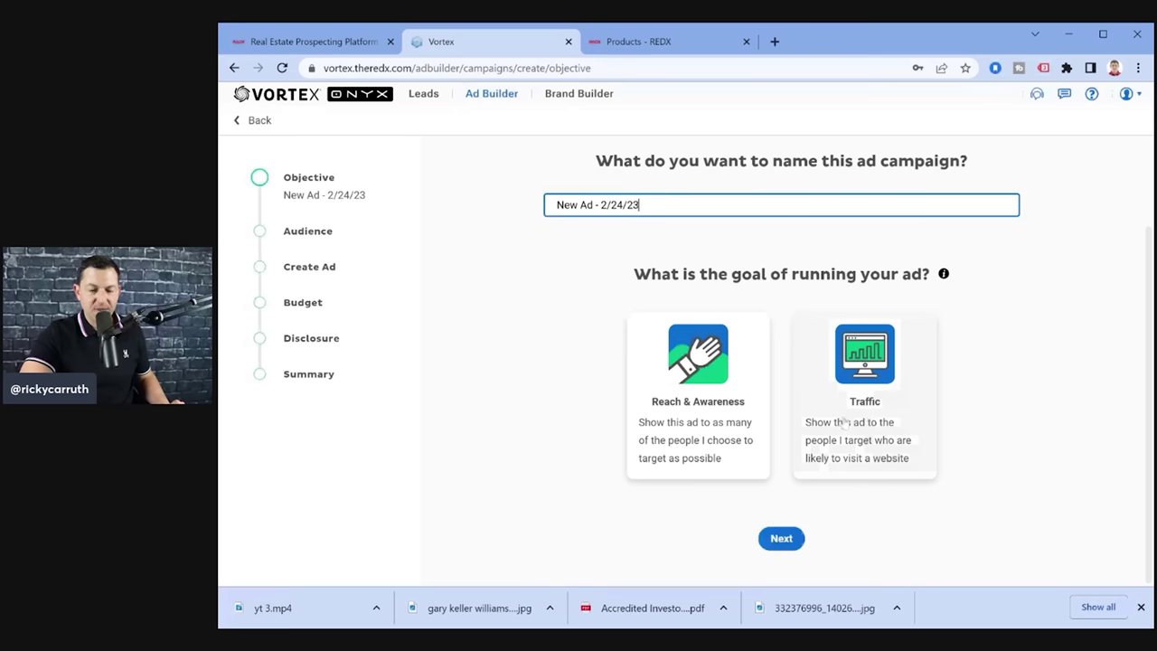
{"action": "left_click", "coordinate": [843, 422]}
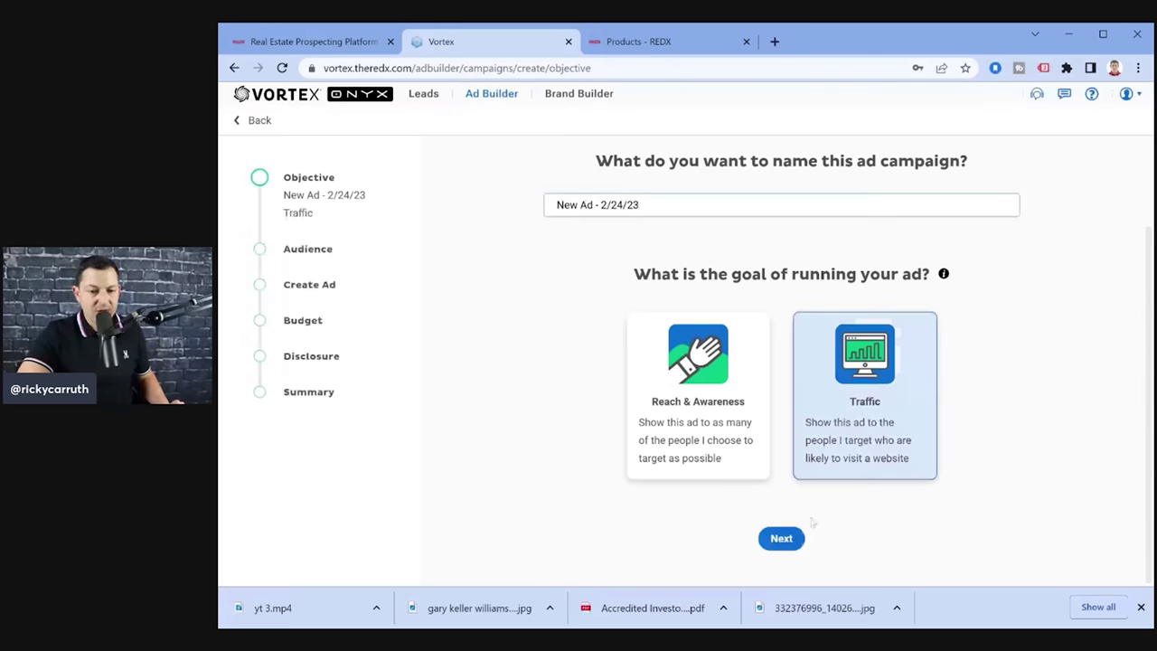
{"action": "left_click", "coordinate": [781, 537]}
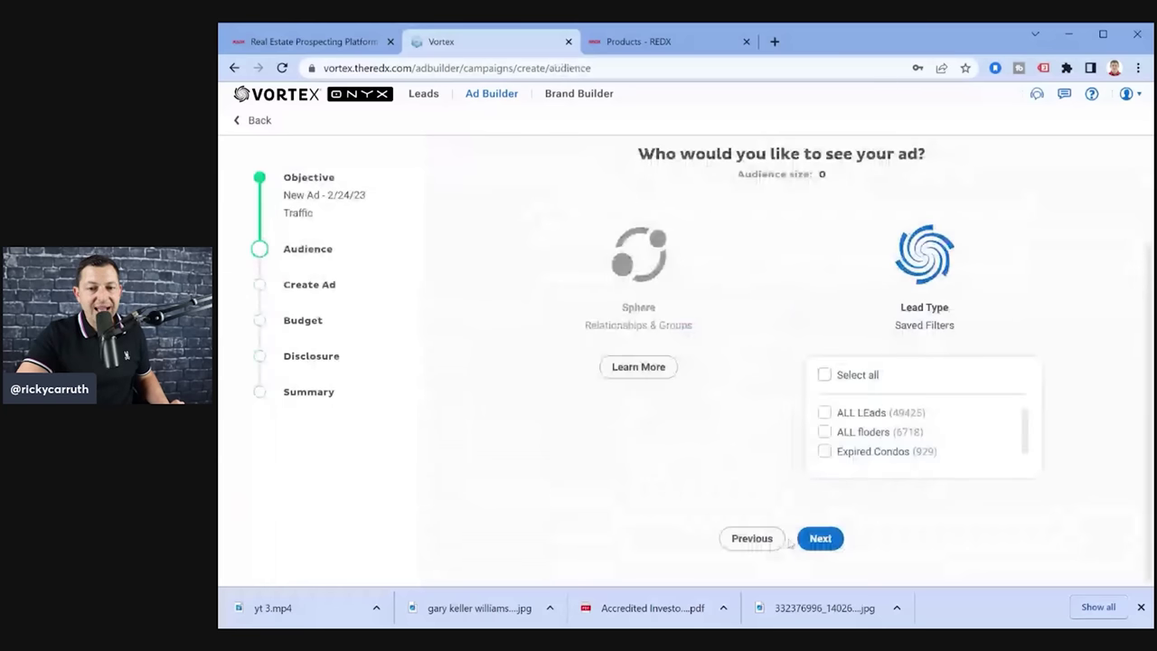
- Target the ALL LEads saved filter as the ad's audience and continue to the ad creation stage
{"action": "scroll", "coordinate": [616, 280], "scroll_direction": "up", "scroll_amount": 2}
{"action": "scroll", "coordinate": [568, 322], "scroll_direction": "down", "scroll_amount": 2}
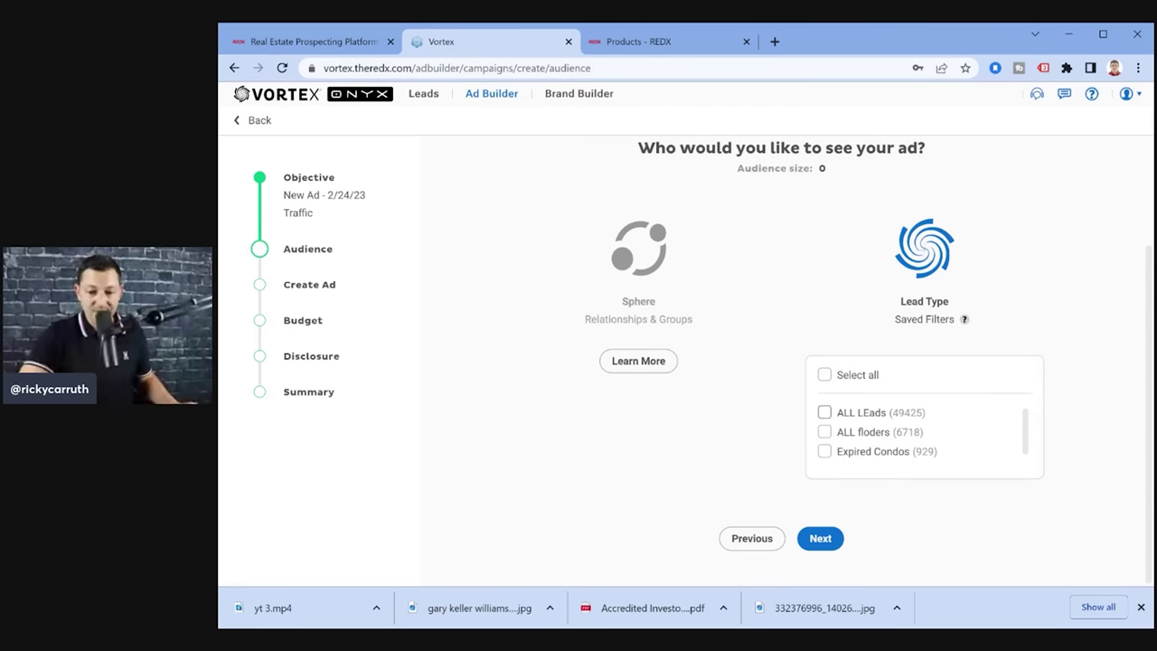
{"action": "left_click", "coordinate": [824, 412]}
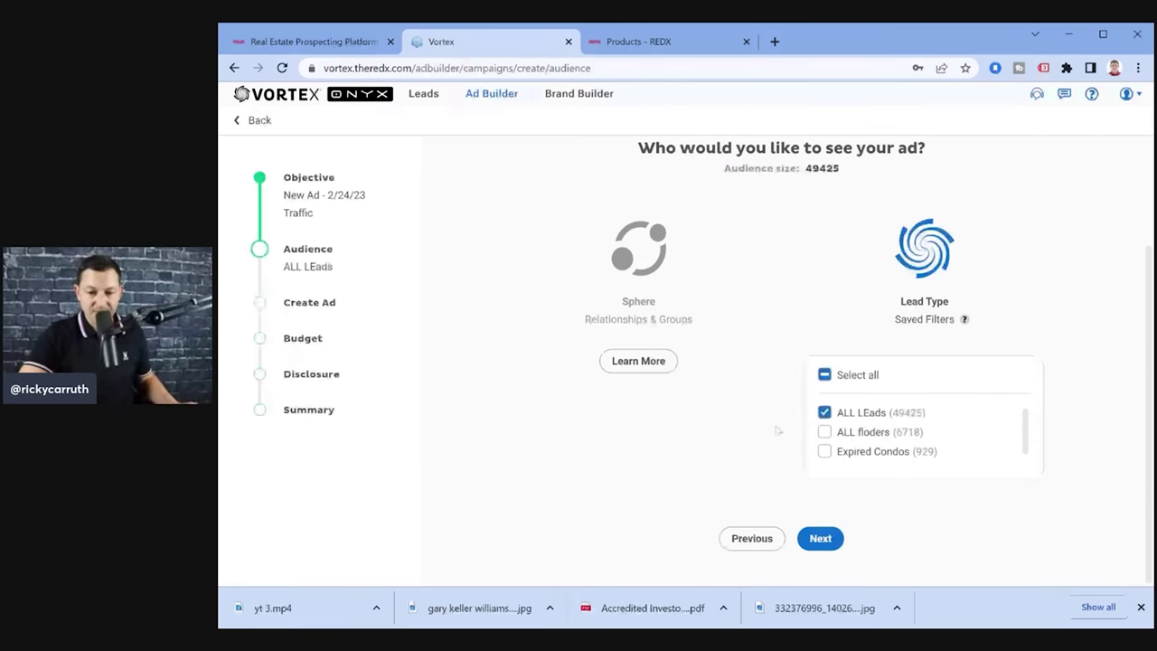
{"action": "left_click", "coordinate": [836, 540]}
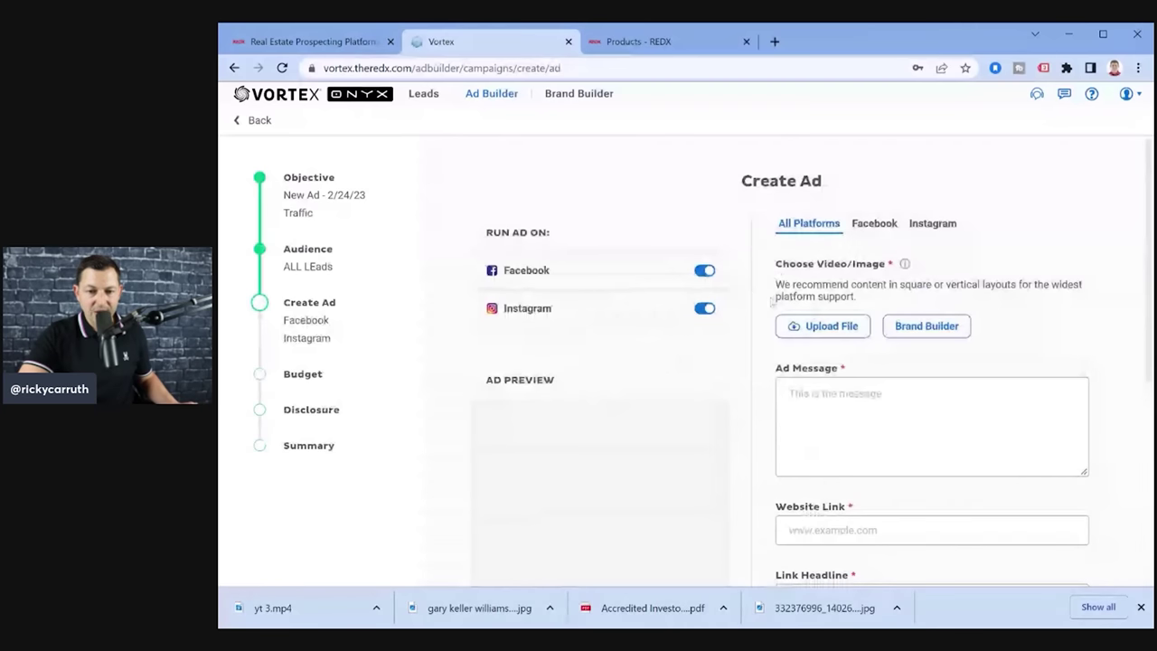
- Review the ad form's message, website link, link headline and call to action fields without filling them in
{"action": "scroll", "coordinate": [771, 304], "scroll_direction": "down", "scroll_amount": 1}
{"action": "scroll", "coordinate": [758, 331], "scroll_direction": "down", "scroll_amount": 3}
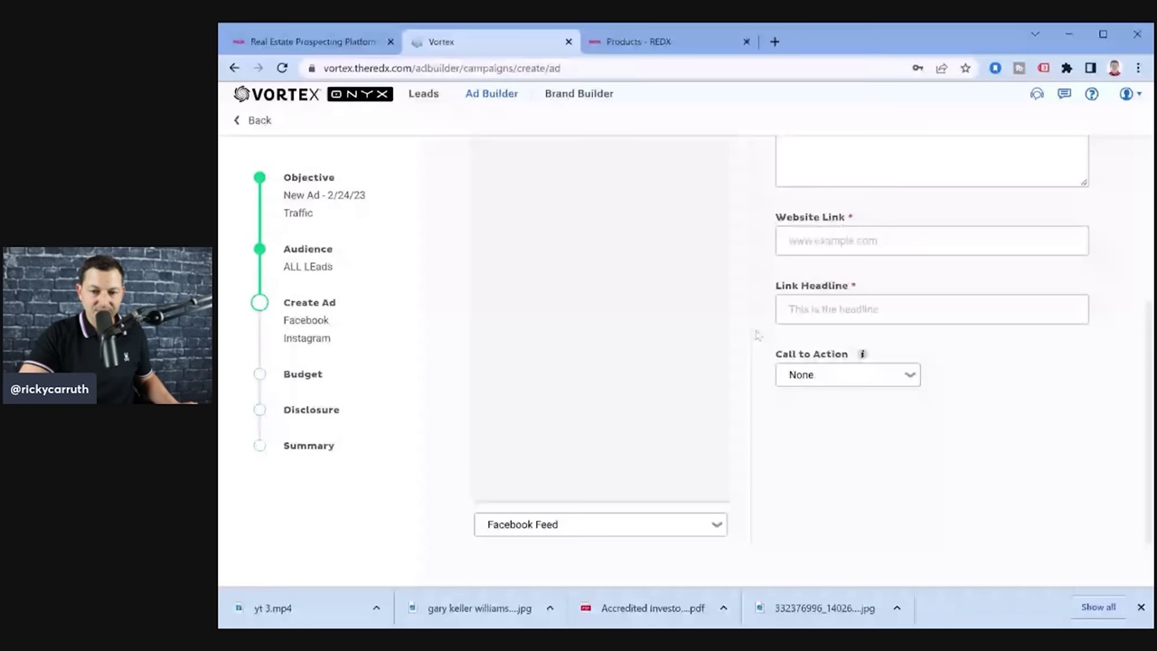
{"action": "scroll", "coordinate": [756, 334], "scroll_direction": "up", "scroll_amount": 2}
{"action": "scroll", "coordinate": [758, 334], "scroll_direction": "up", "scroll_amount": 1}
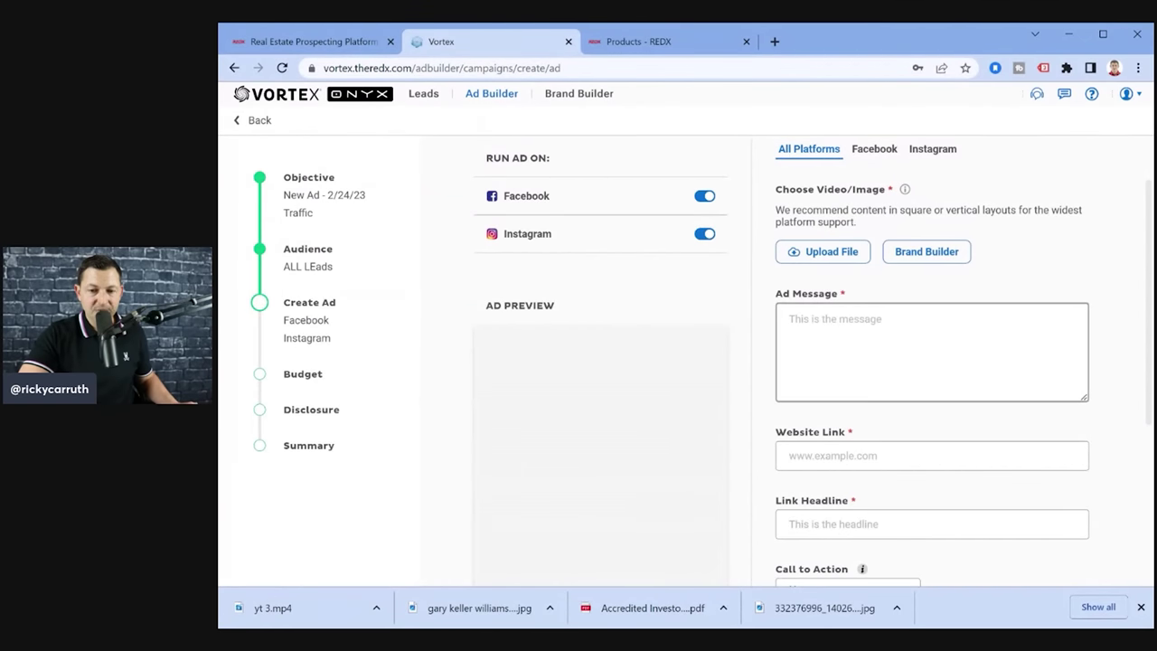
{"action": "left_click", "coordinate": [789, 319]}
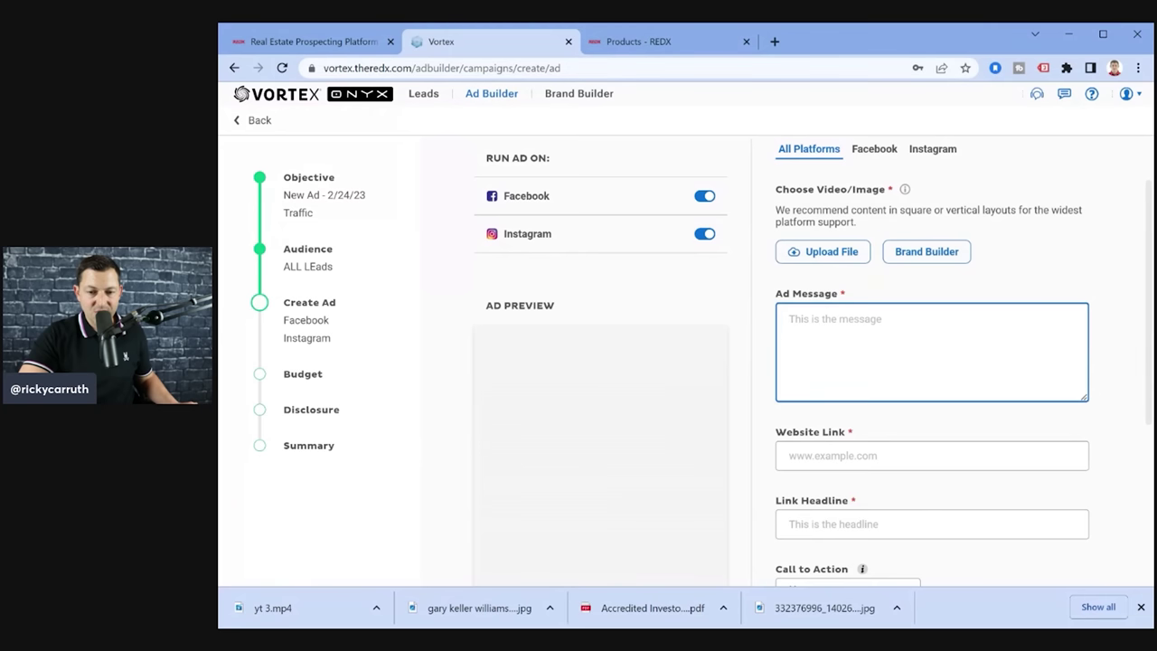
{"action": "left_click", "coordinate": [790, 456]}
{"action": "scroll", "coordinate": [813, 340], "scroll_direction": "down", "scroll_amount": 2}
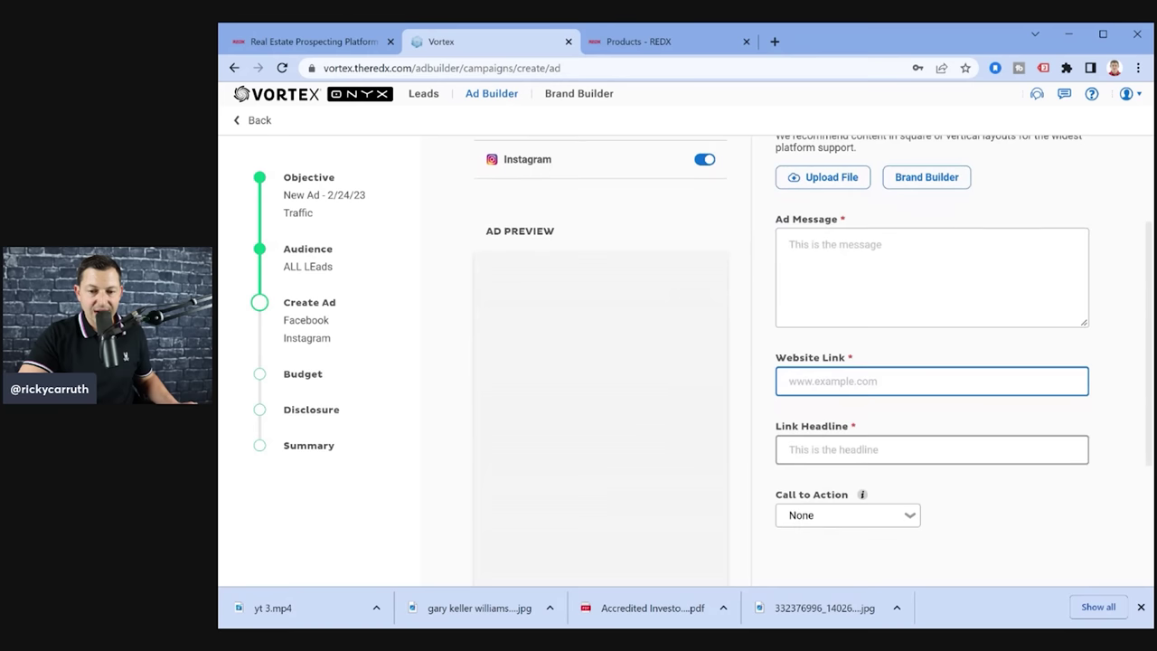
{"action": "key", "text": "Tab"}
{"action": "scroll", "coordinate": [774, 411], "scroll_direction": "down", "scroll_amount": 4}
{"action": "key", "text": "Tab"}
{"action": "left_click", "coordinate": [808, 371]}
- Upload the image file alabama-gulf-shores-beach.jpg as the ad's picture for all platforms
{"action": "scroll", "coordinate": [807, 371], "scroll_direction": "up", "scroll_amount": 6}
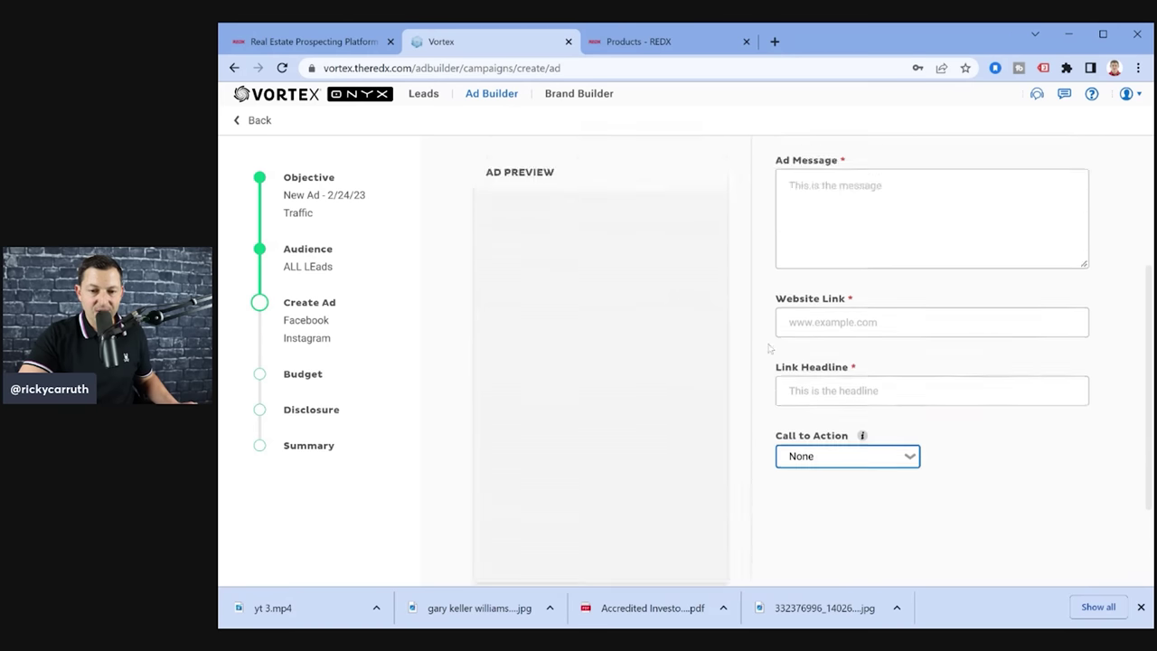
{"action": "left_click", "coordinate": [822, 256]}
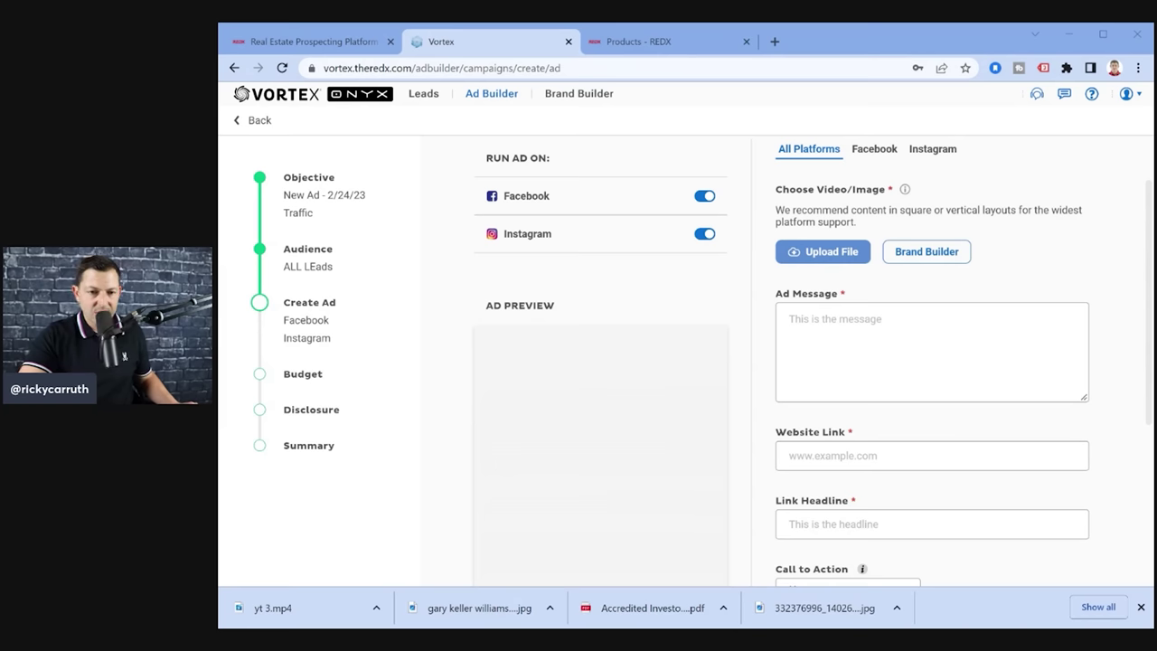
{"action": "key", "text": "Return"}
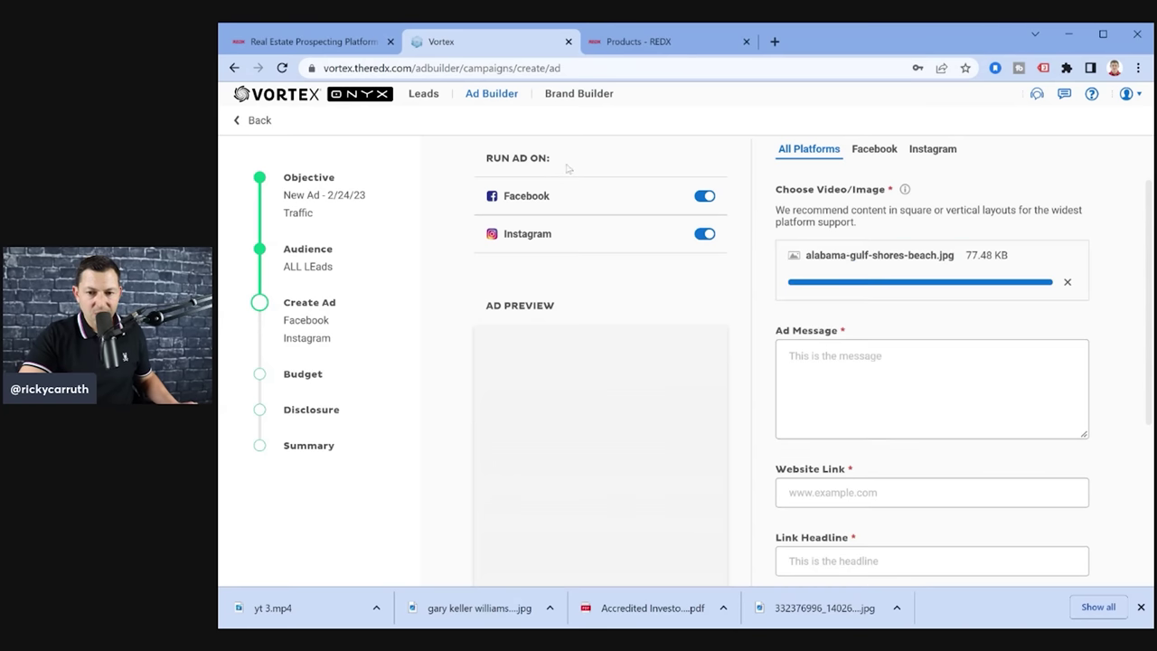